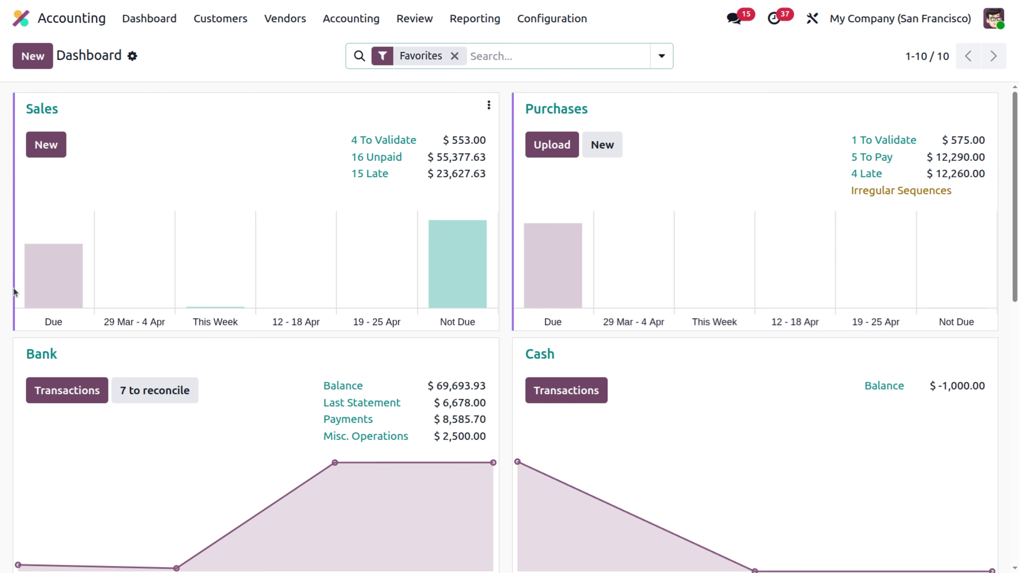
# Step: Open the customer invoices list and review the status of the invoices from newest to oldest
pyautogui.click(221, 20)
pyautogui.click(221, 49)
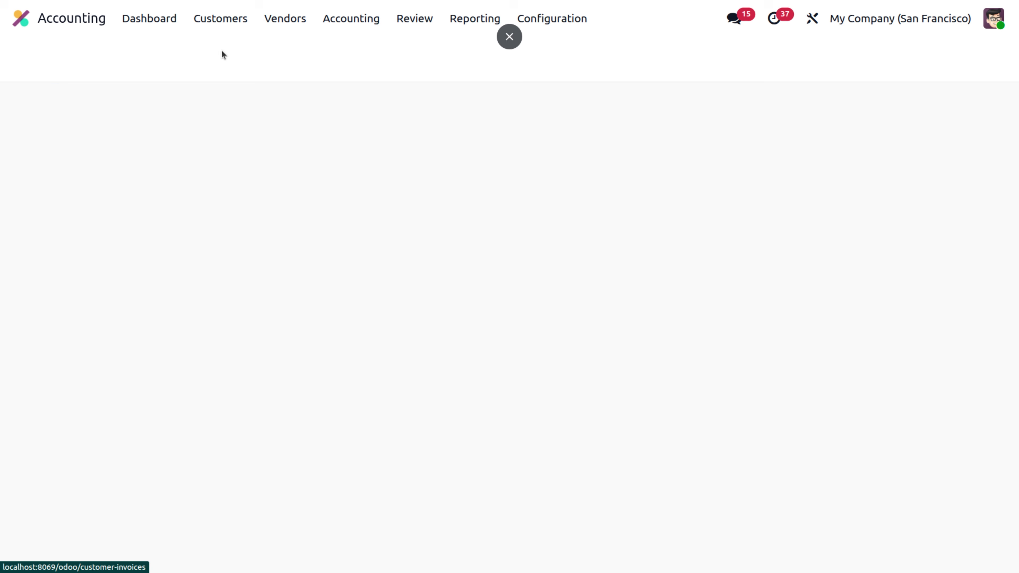
pyautogui.scroll(-10, 221, 473)
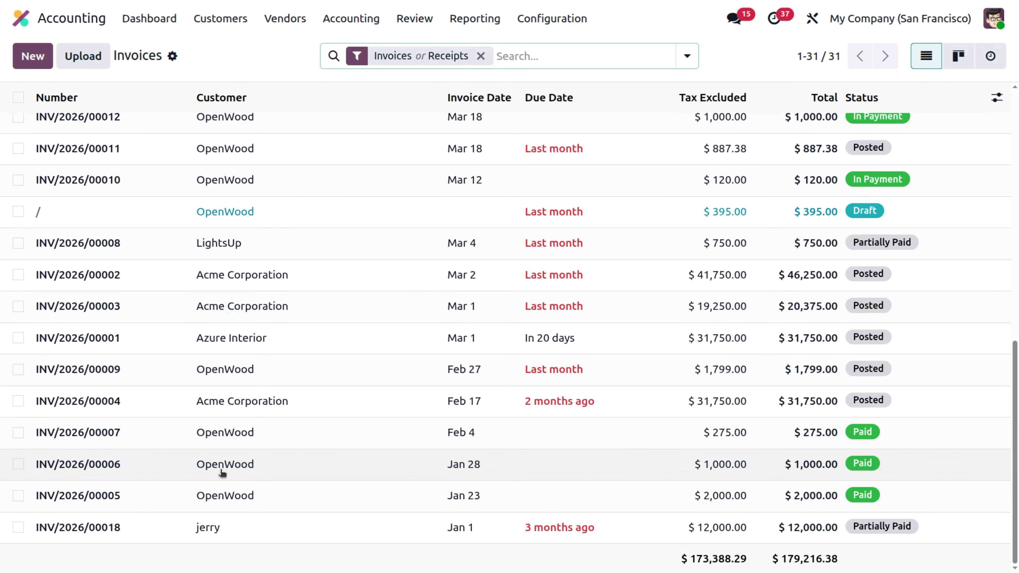
pyautogui.scroll(10, 221, 473)
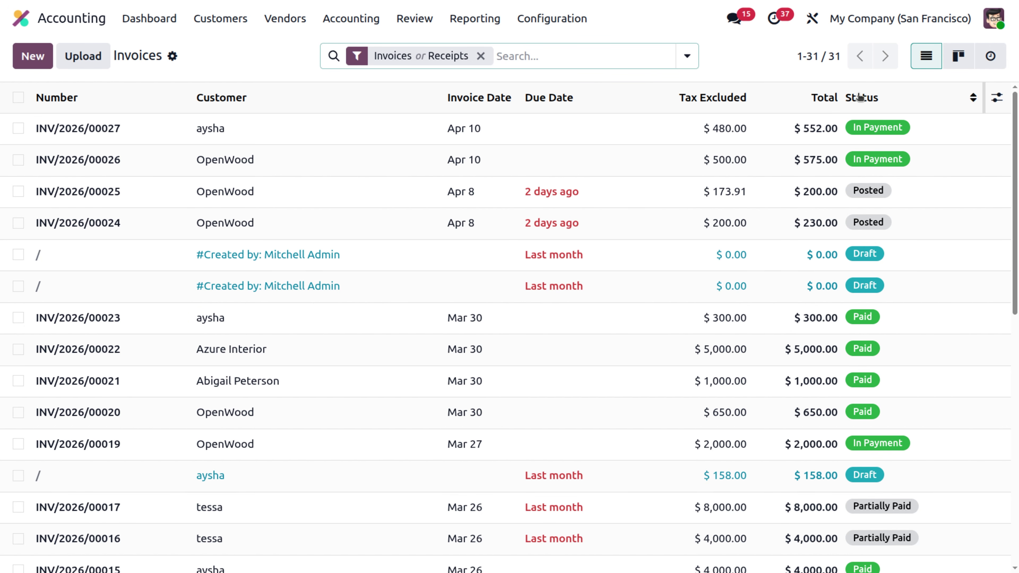
pyautogui.scroll(-10, 930, 402)
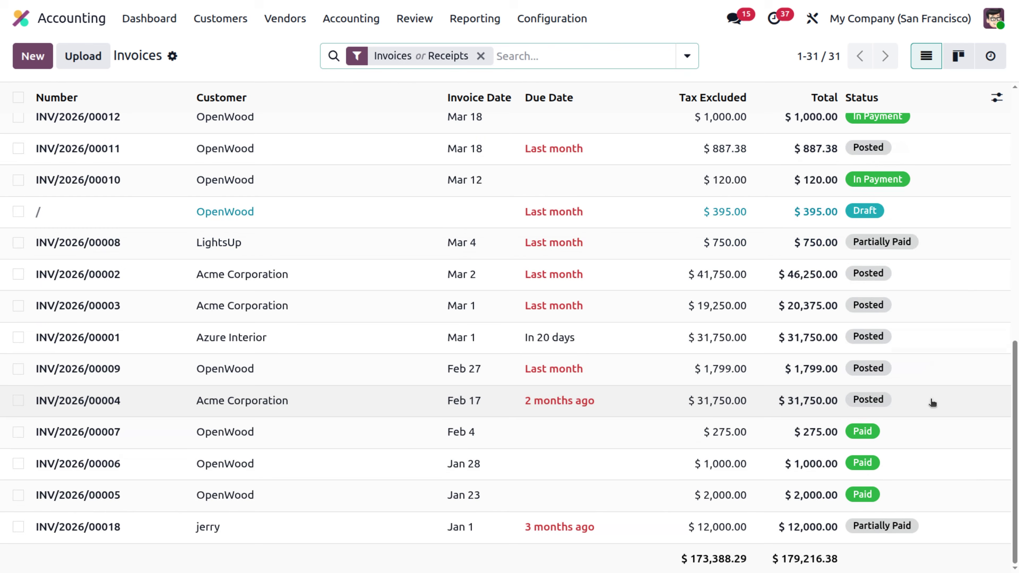
pyautogui.scroll(11, 932, 402)
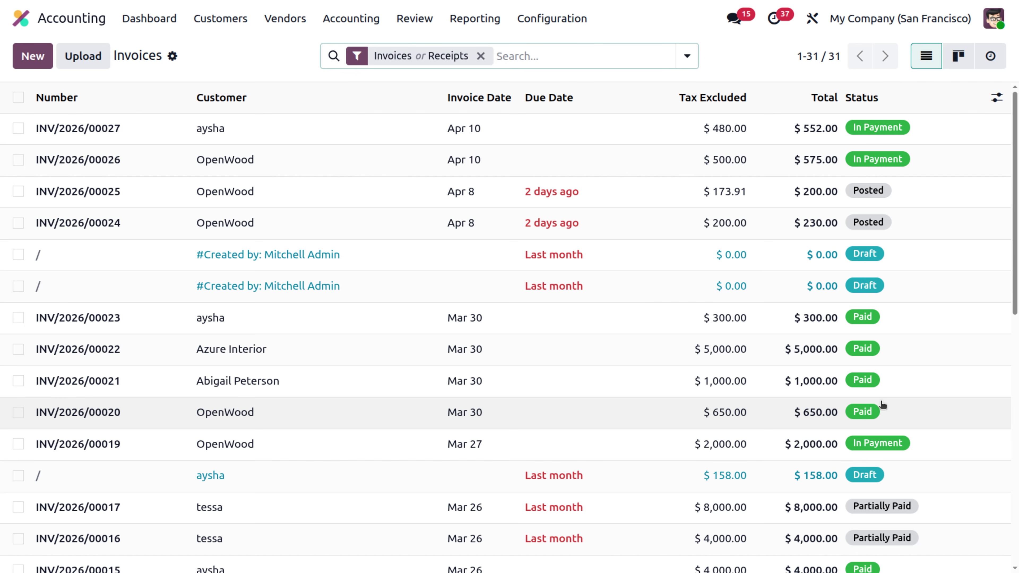
# Step: Open the customer payments list and review the payment states through the end of the list
pyautogui.click(217, 20)
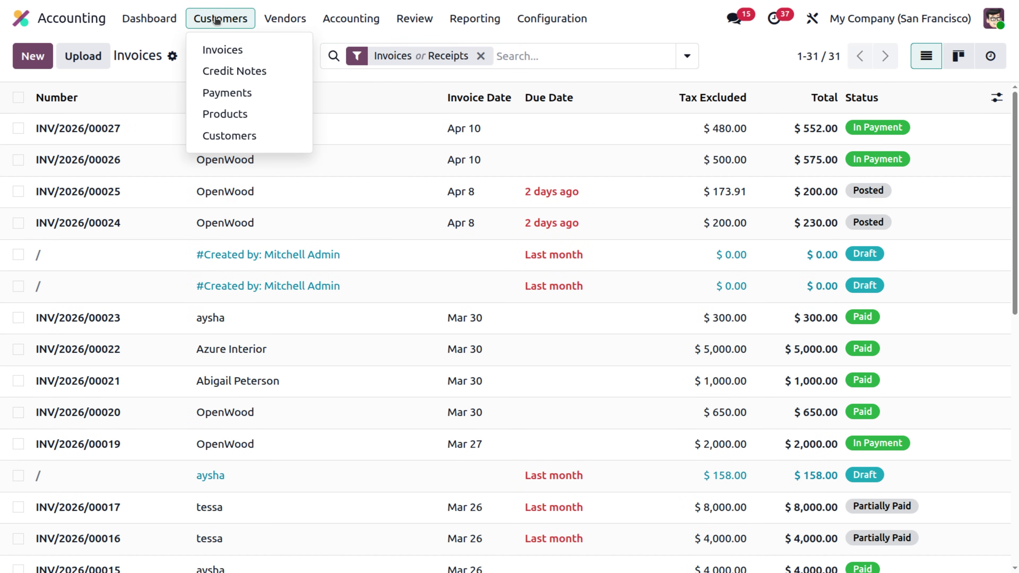
pyautogui.click(229, 97)
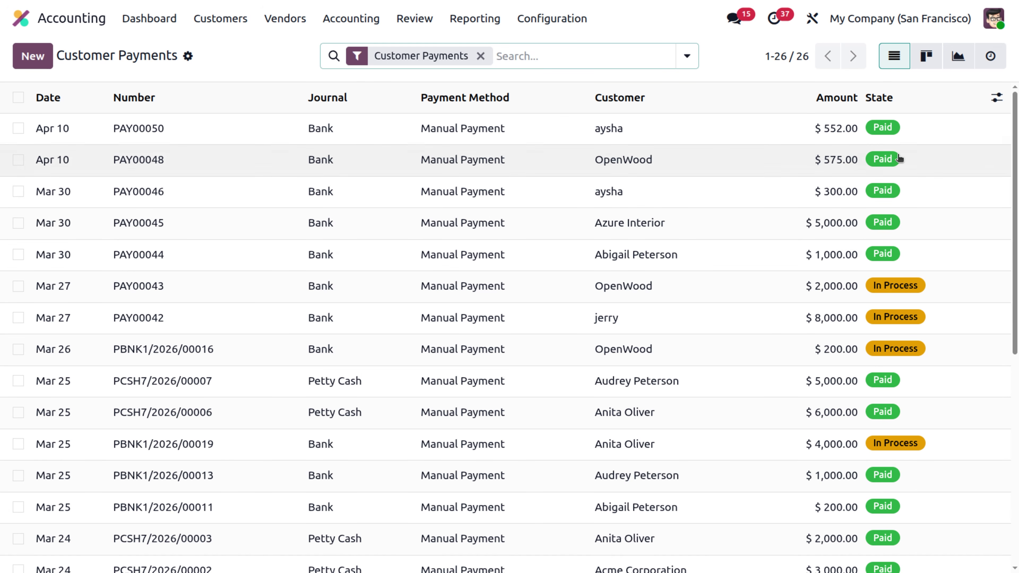
pyautogui.scroll(-3, 900, 164)
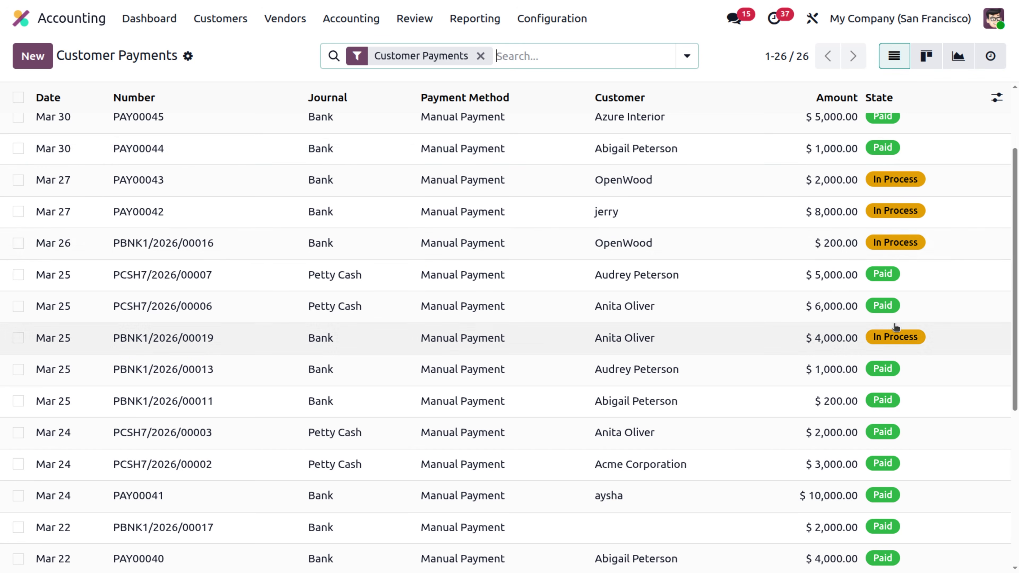
pyautogui.scroll(-5, 893, 333)
pyautogui.scroll(8, 899, 328)
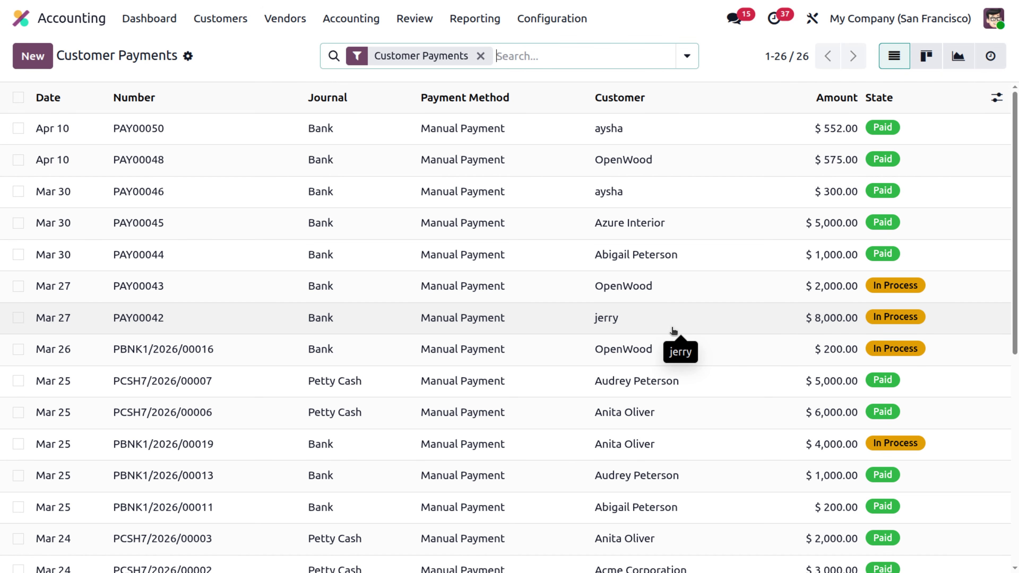
pyautogui.scroll(-10, 563, 355)
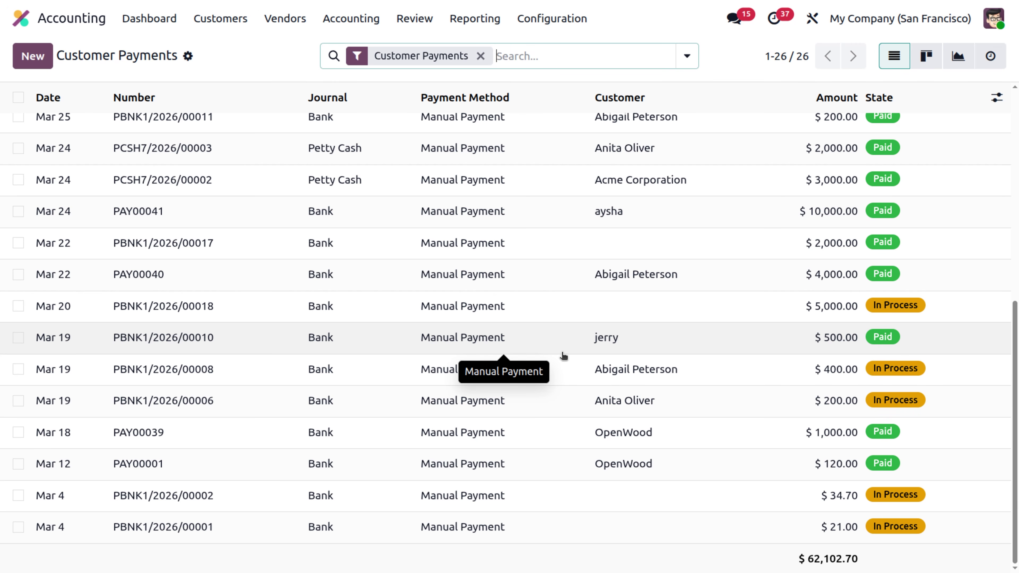
pyautogui.scroll(10, 563, 355)
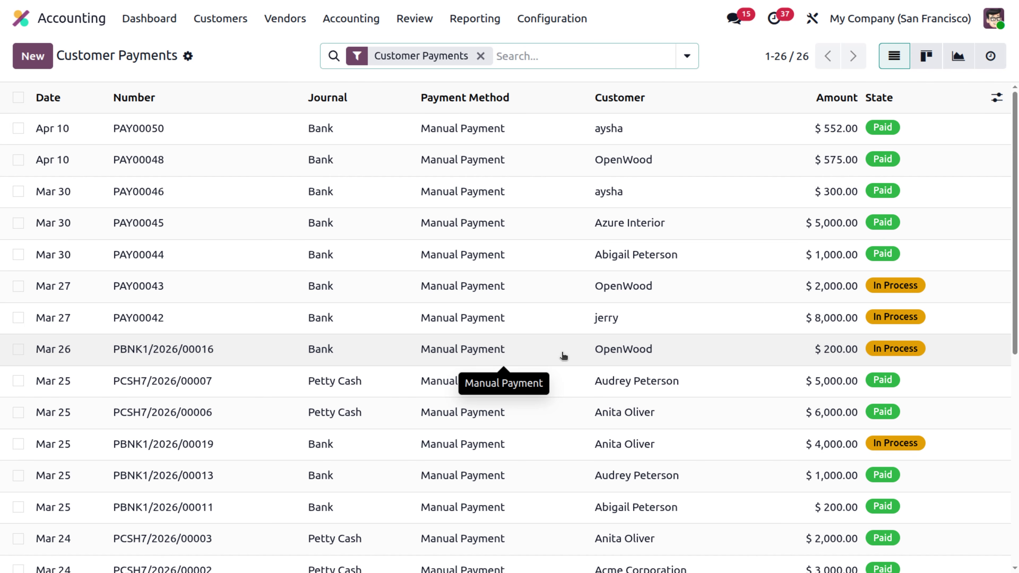
# Step: View the vendor bills list, and open the vendor payments list to check the outgoing payments
pyautogui.click(289, 20)
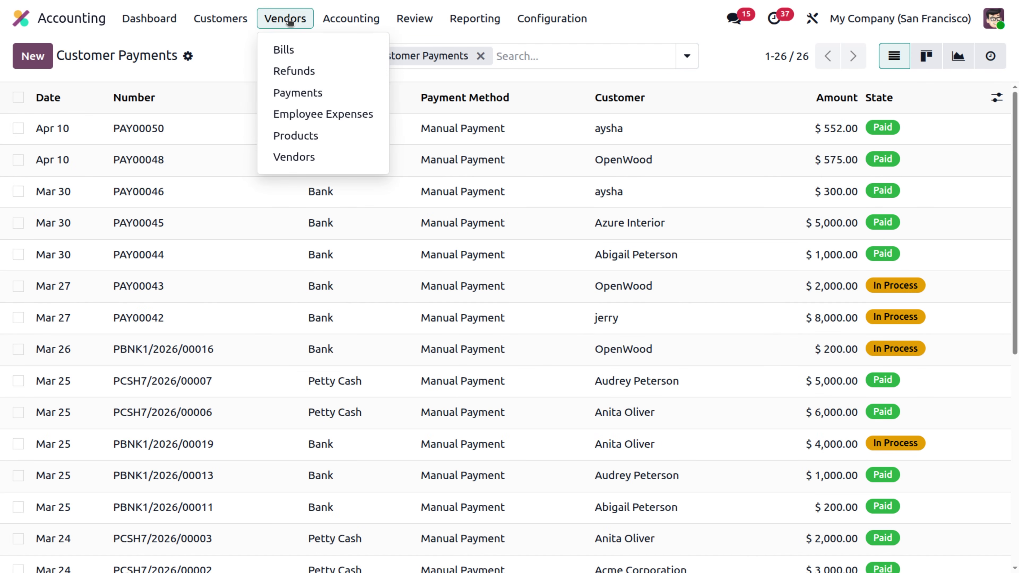
pyautogui.click(291, 50)
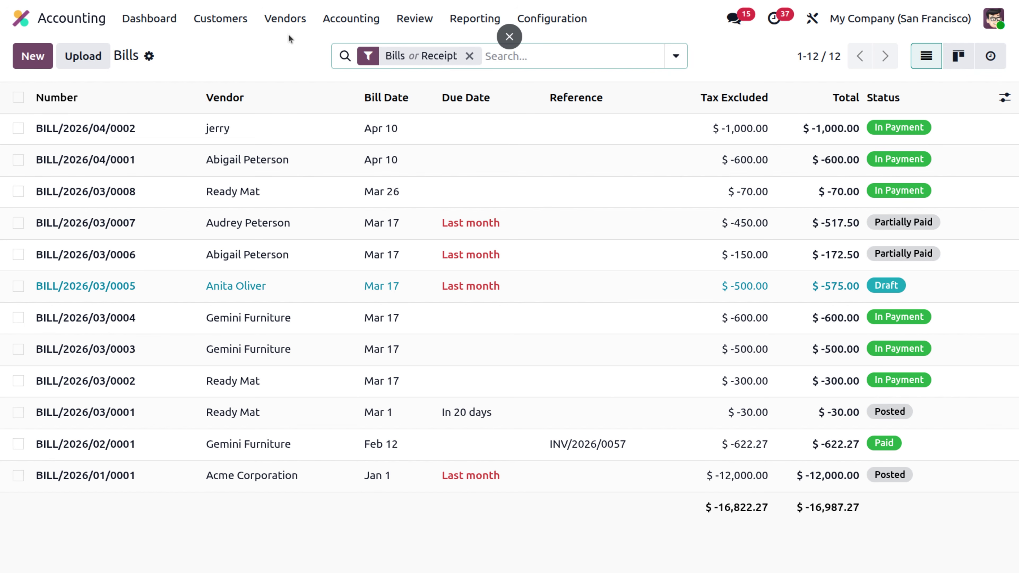
pyautogui.click(292, 17)
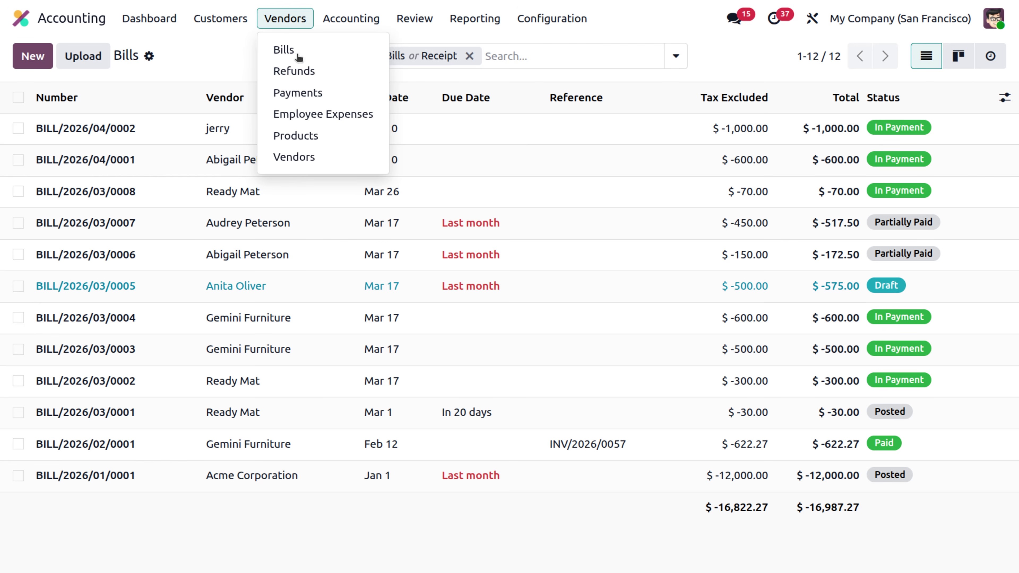
pyautogui.click(310, 94)
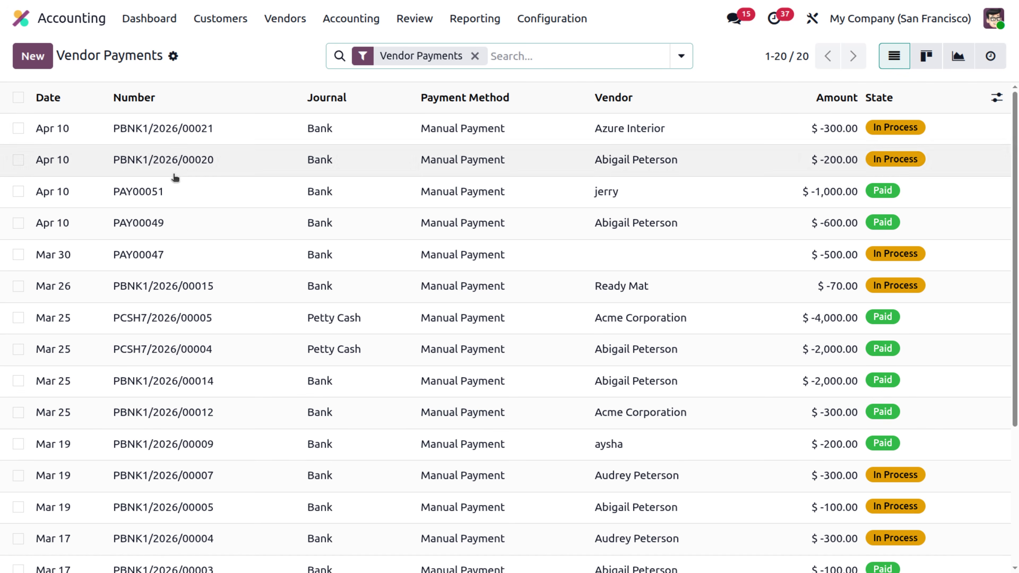
# Step: Return to the accounting dashboard and look over the Sales, Purchases, Bank, Cash and Petty Cash journal cards
pyautogui.click(143, 18)
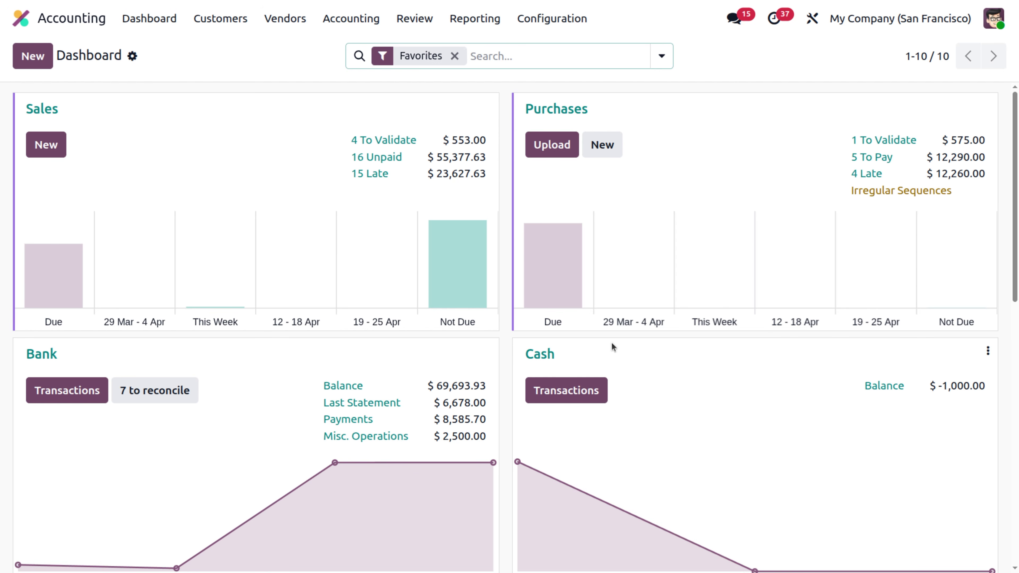
pyautogui.scroll(-4, 611, 343)
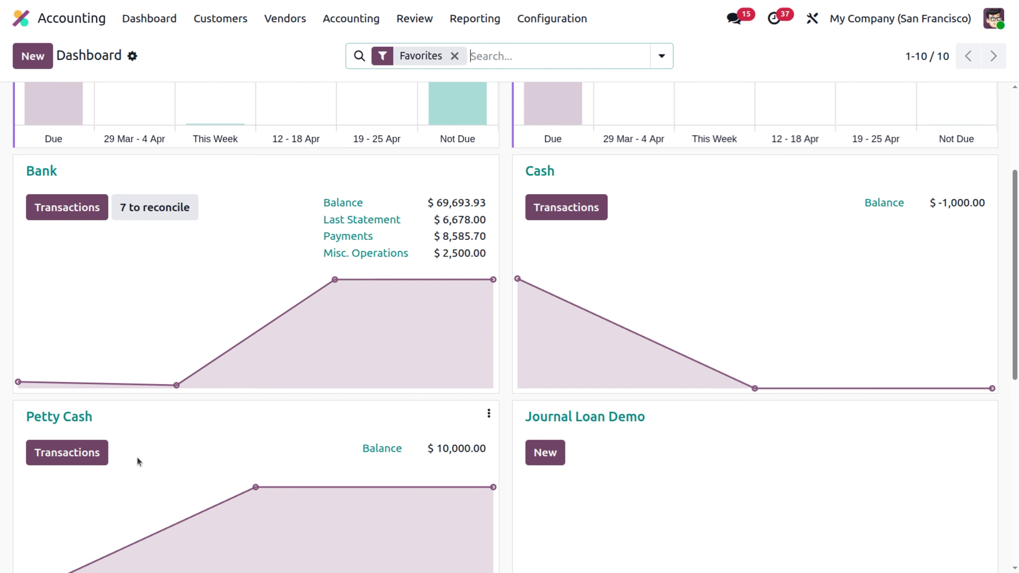
pyautogui.scroll(-3, 137, 457)
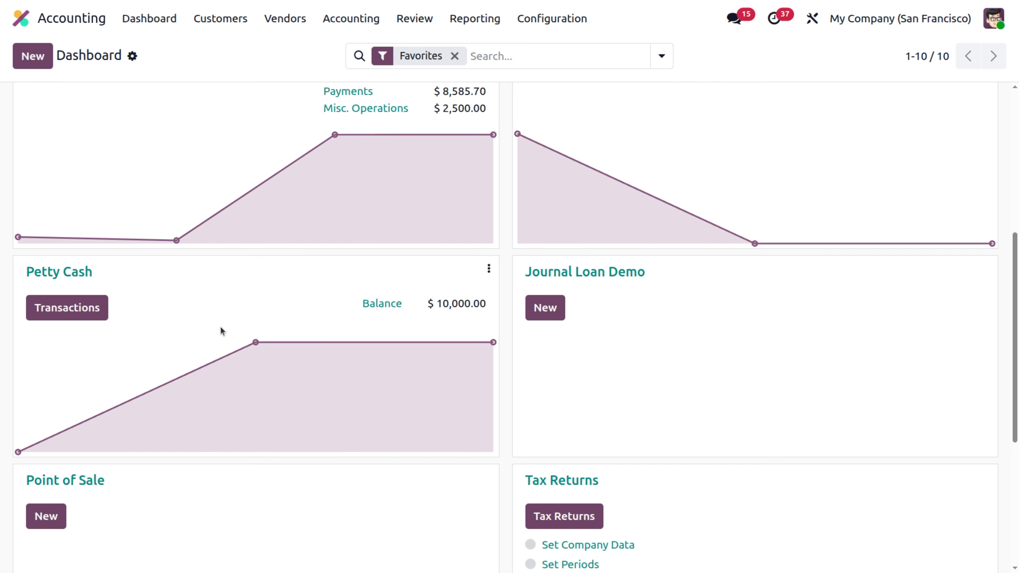
pyautogui.scroll(7, 221, 327)
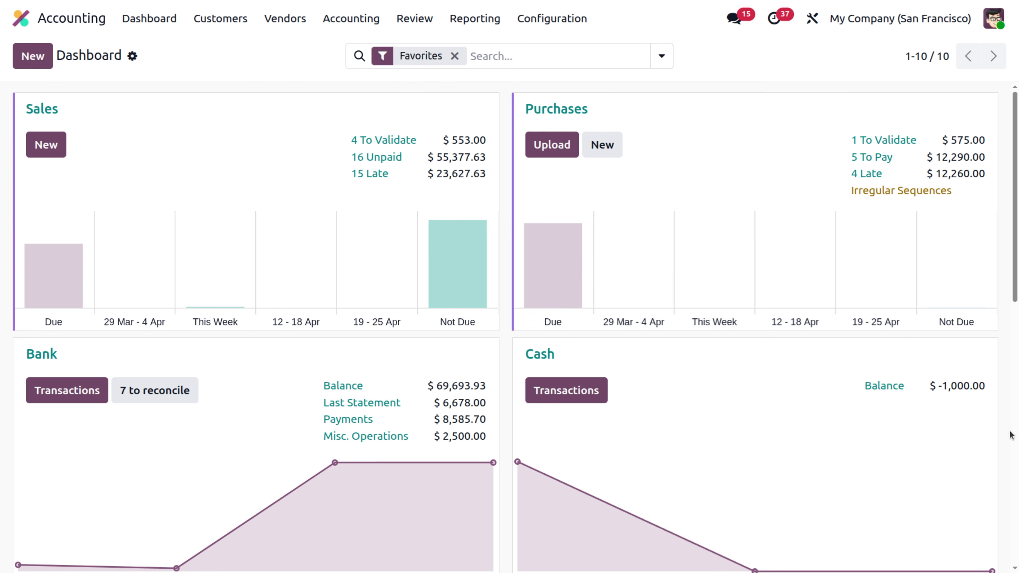
# Step: Inspect the transactions of the Cash and Petty Cash journals from the dashboard, returning to it after each
pyautogui.click(570, 390)
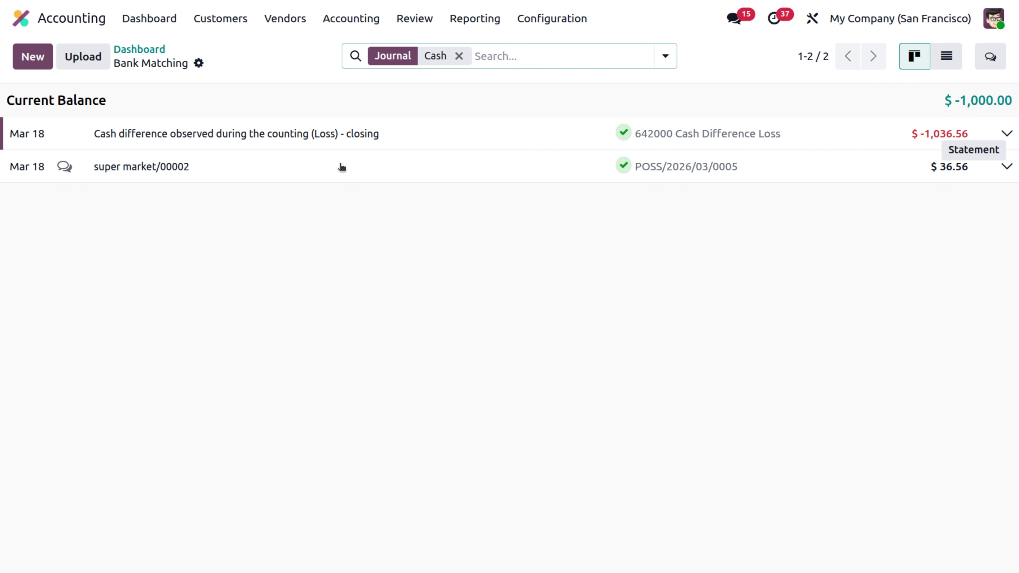
pyautogui.click(148, 51)
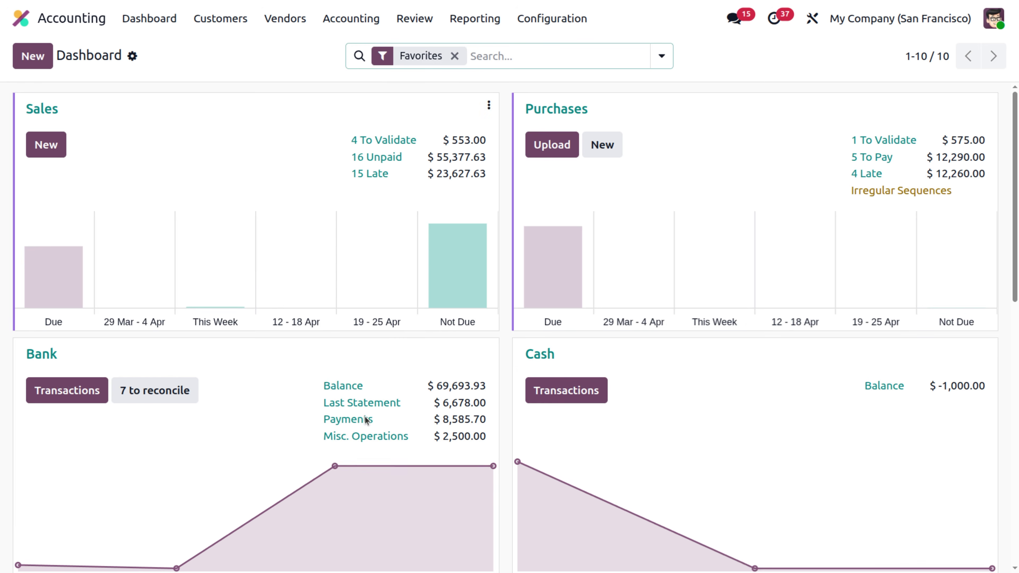
pyautogui.scroll(-8, 364, 402)
pyautogui.scroll(8, 363, 400)
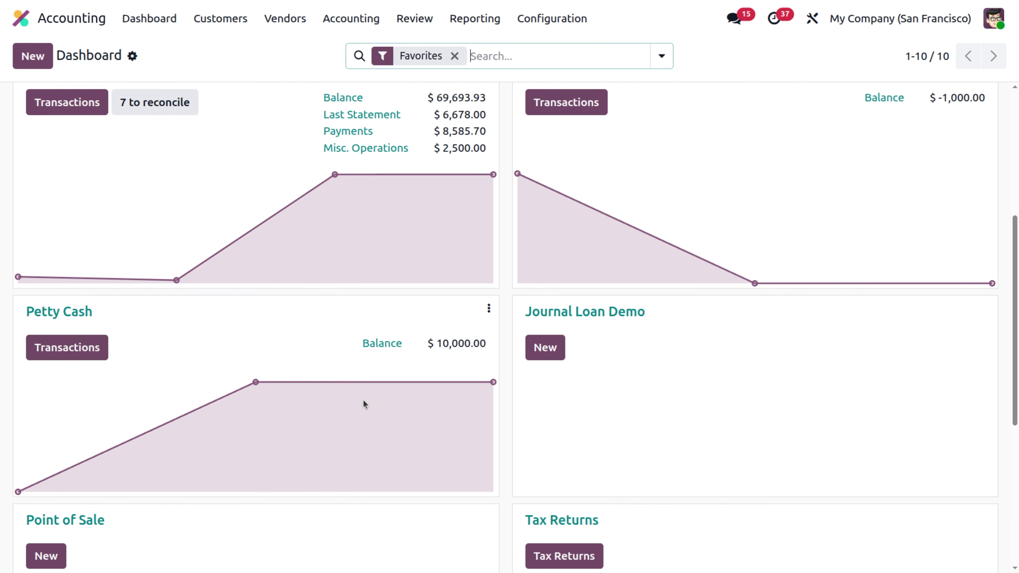
pyautogui.click(68, 353)
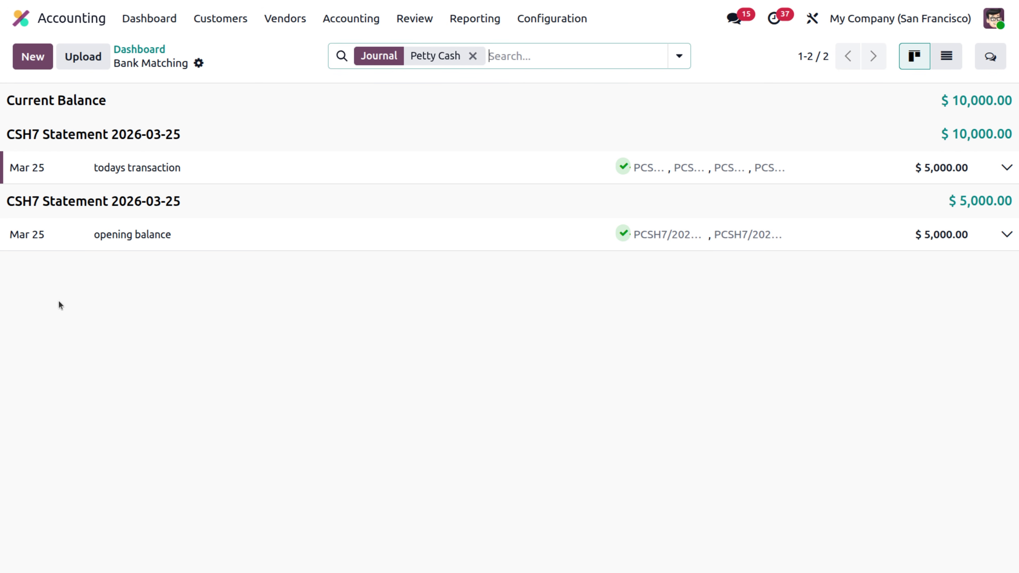
pyautogui.click(139, 48)
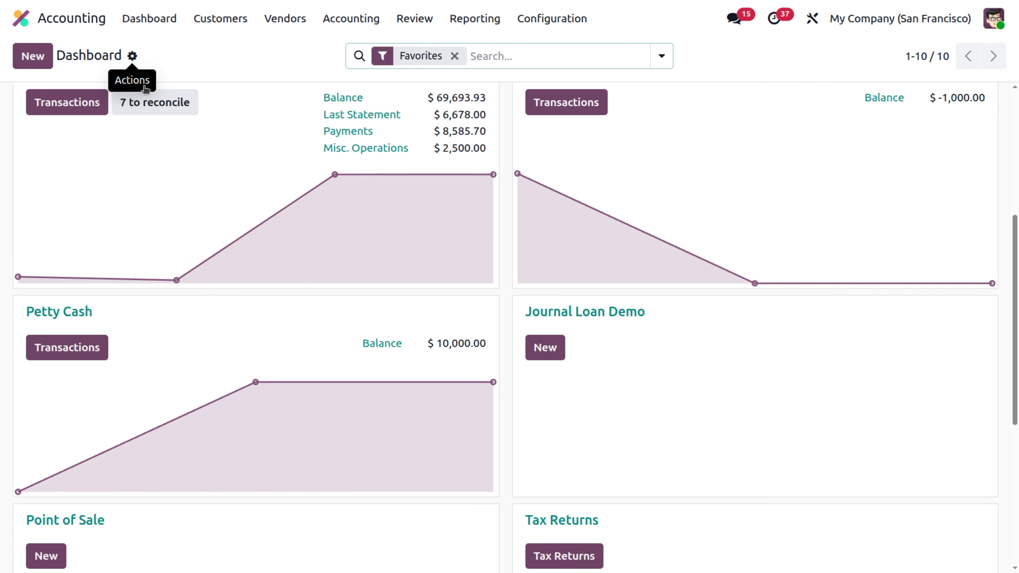
# Step: Inspect the Bank journal's transactions still to reconcile, and return to the dashboard overview
pyautogui.scroll(4, 255, 307)
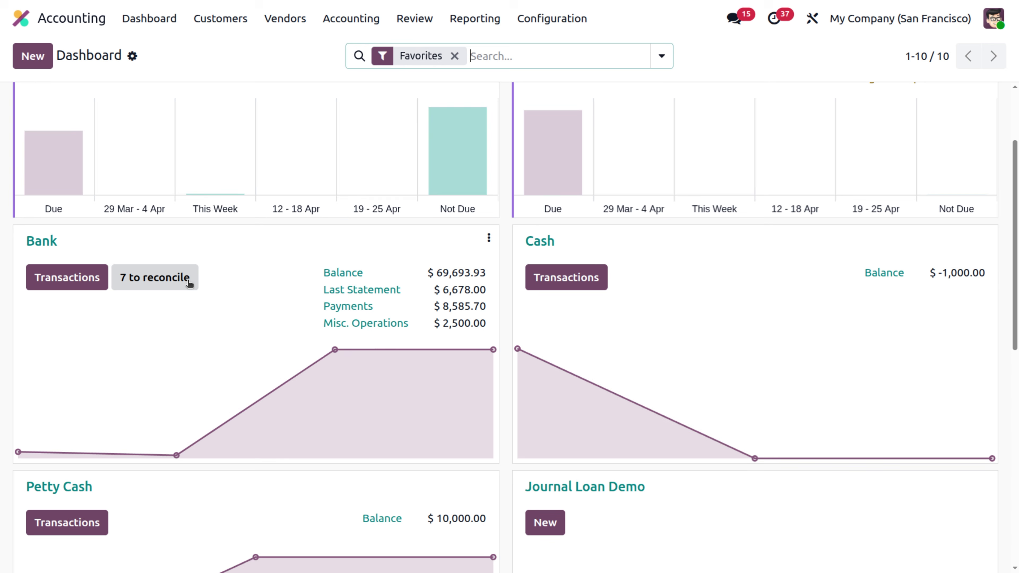
pyautogui.click(160, 280)
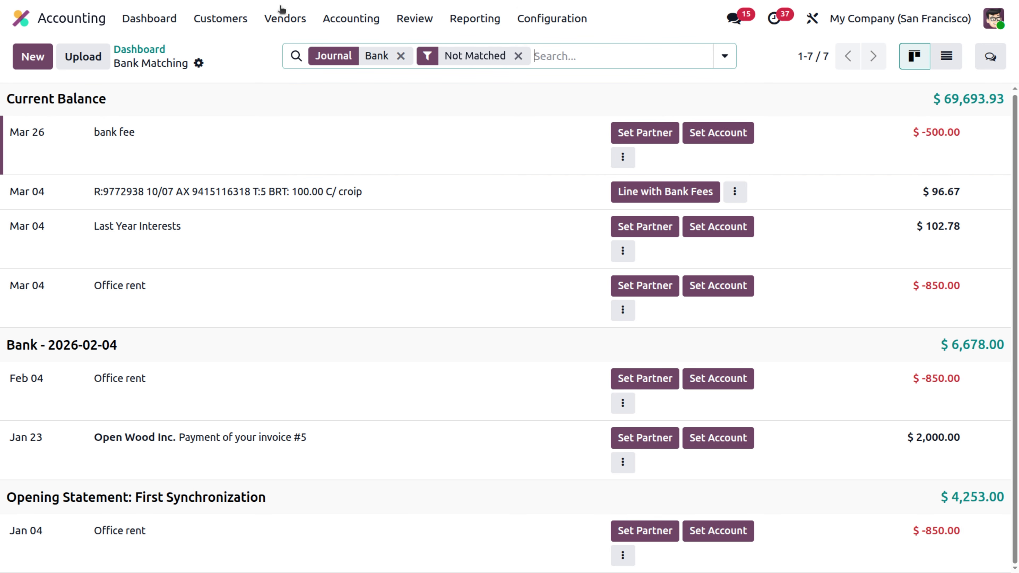
pyautogui.click(163, 49)
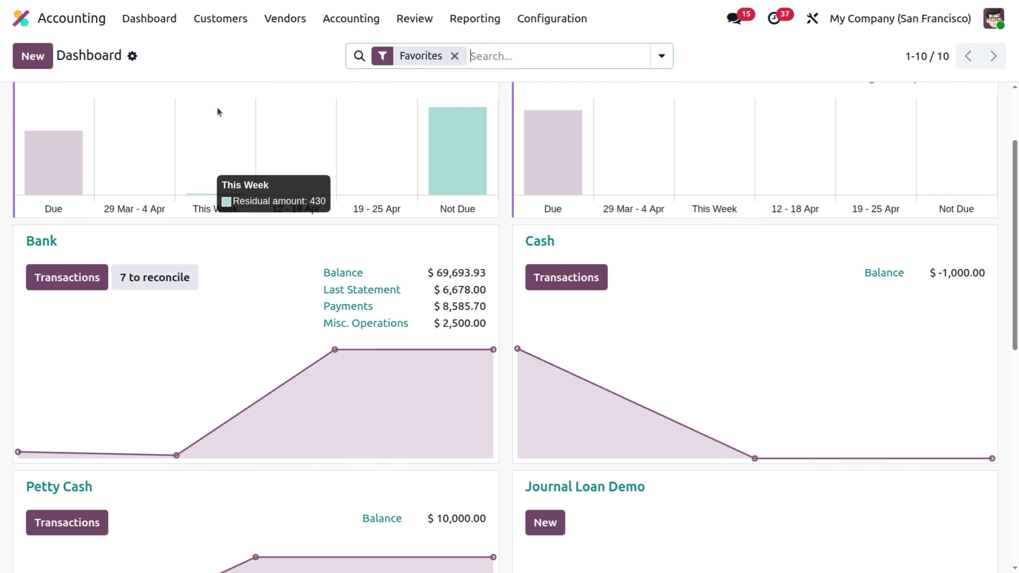
pyautogui.scroll(2, 217, 107)
pyautogui.scroll(1, 218, 108)
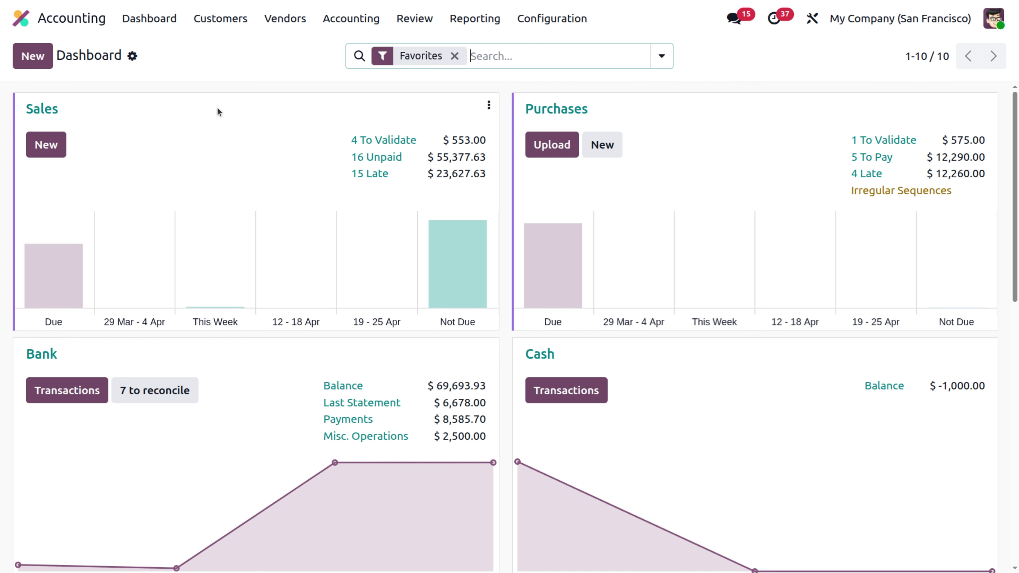
# Step: Open the Profit and Loss report for 2026 and review its income and expense sections
pyautogui.click(466, 17)
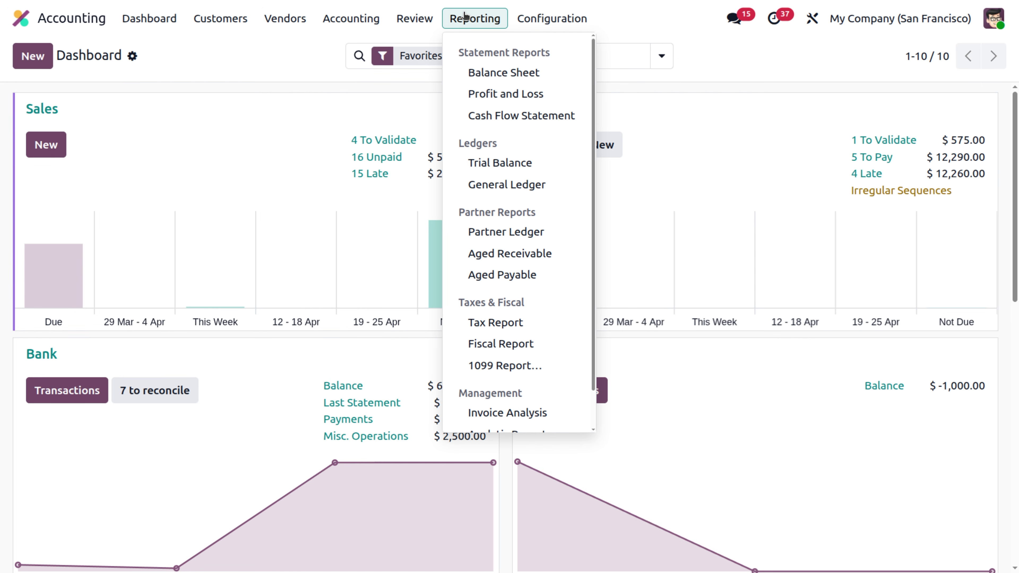
pyautogui.click(511, 93)
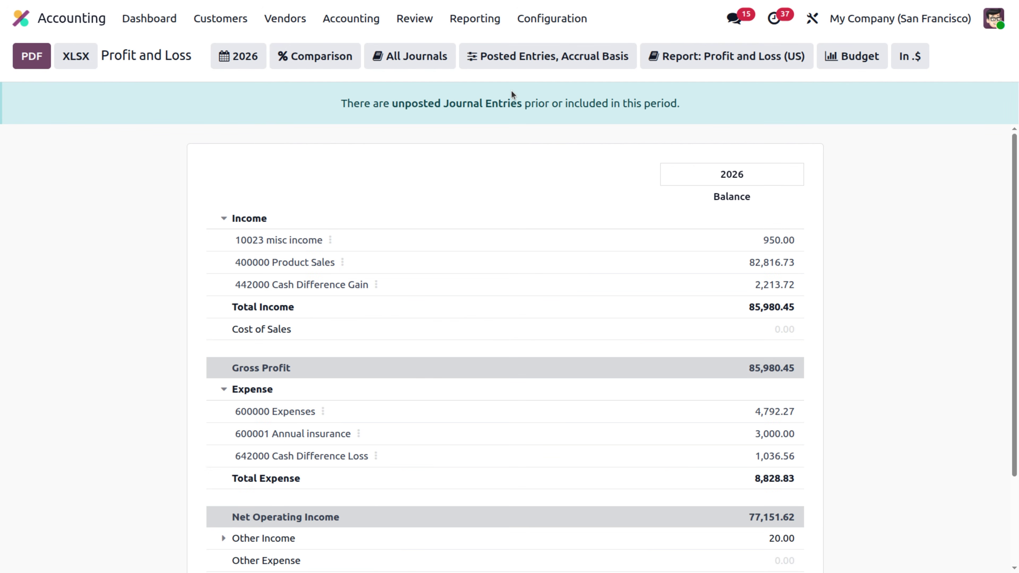
pyautogui.scroll(-3, 278, 336)
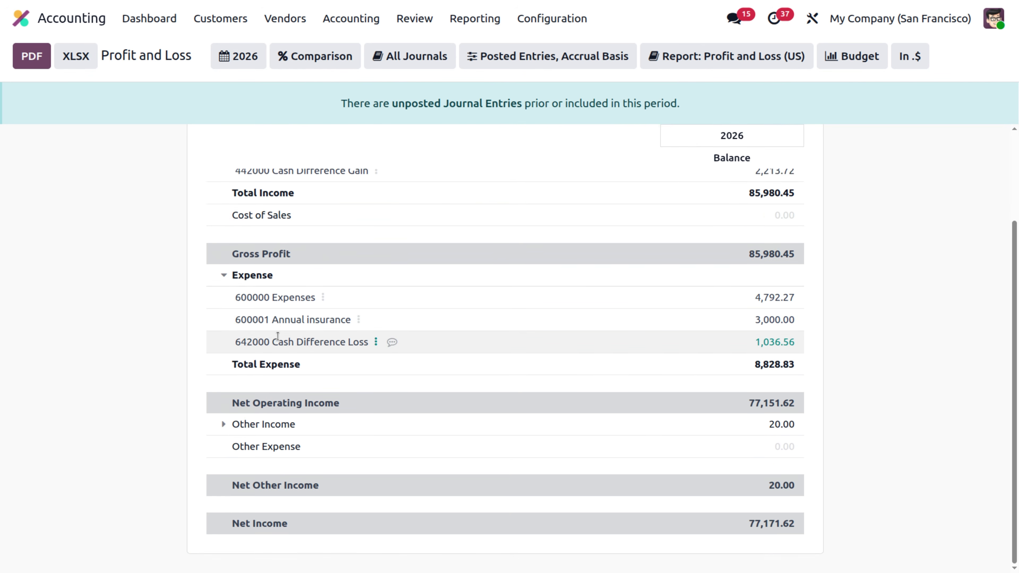
pyautogui.scroll(2, 278, 336)
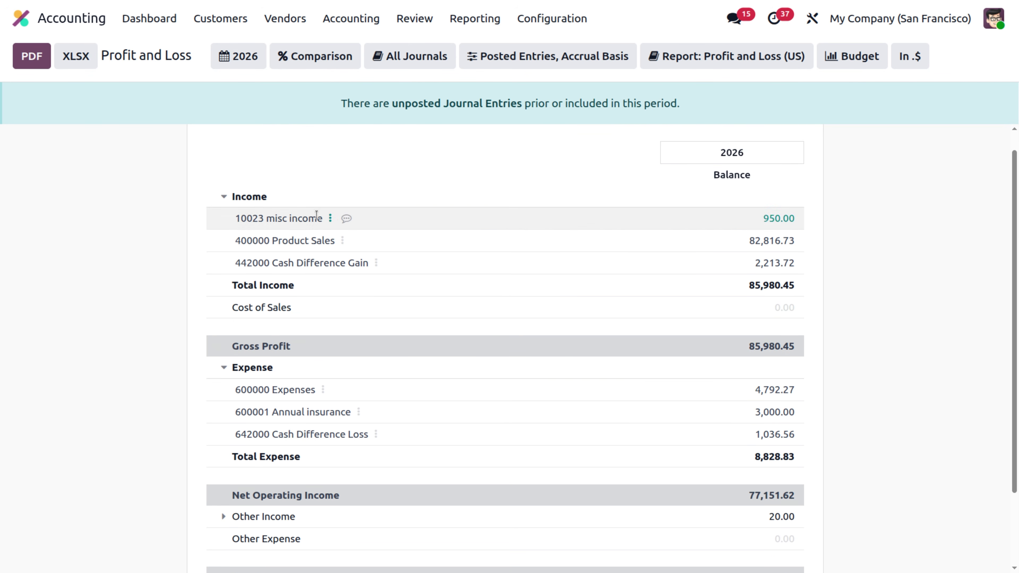
# Step: Open the General Ledger for account 400000 Product Sales from the Profit and Loss report and review its entries
pyautogui.click(342, 241)
pyautogui.click(400, 258)
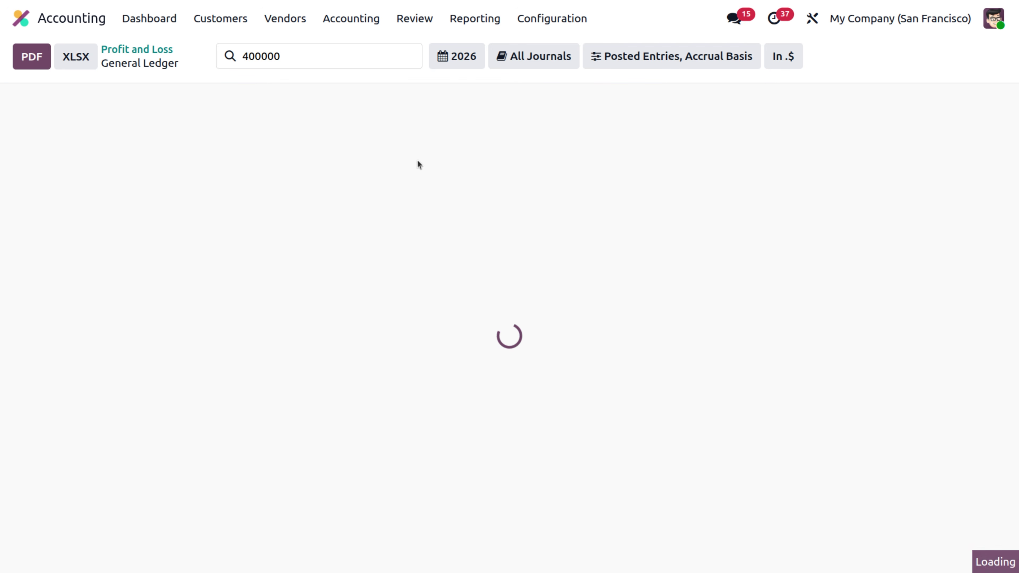
pyautogui.scroll(-8, 326, 380)
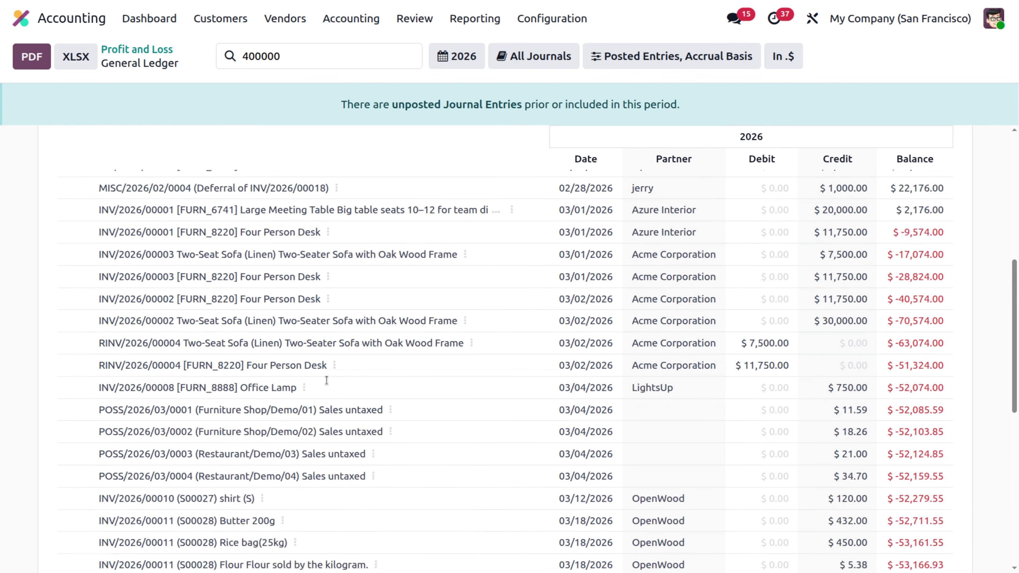
pyautogui.scroll(-10, 326, 380)
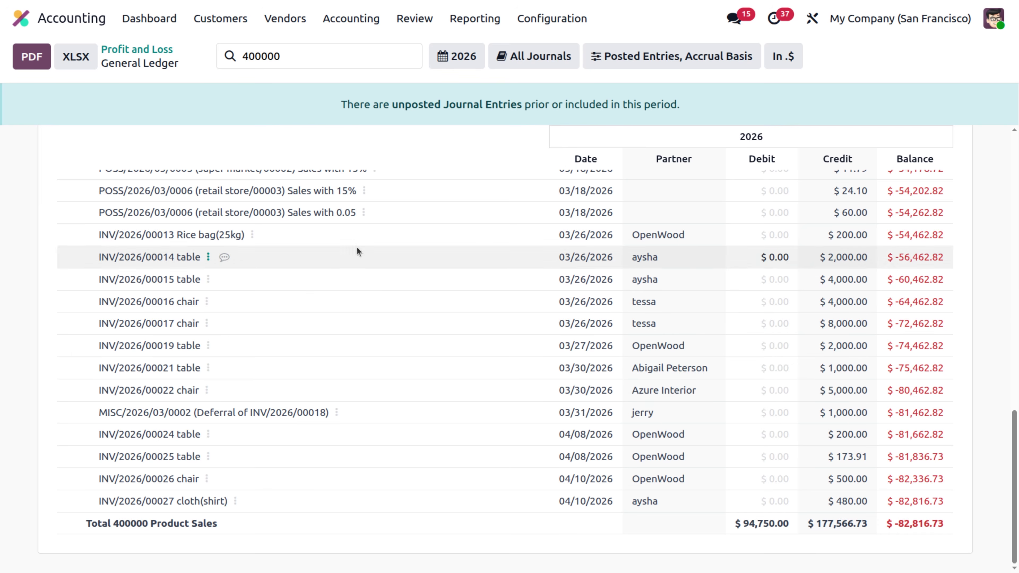
# Step: Go through the 400000 Product Sales ledger entries from first to last and return to the Profit and Loss report
pyautogui.scroll(18, 306, 333)
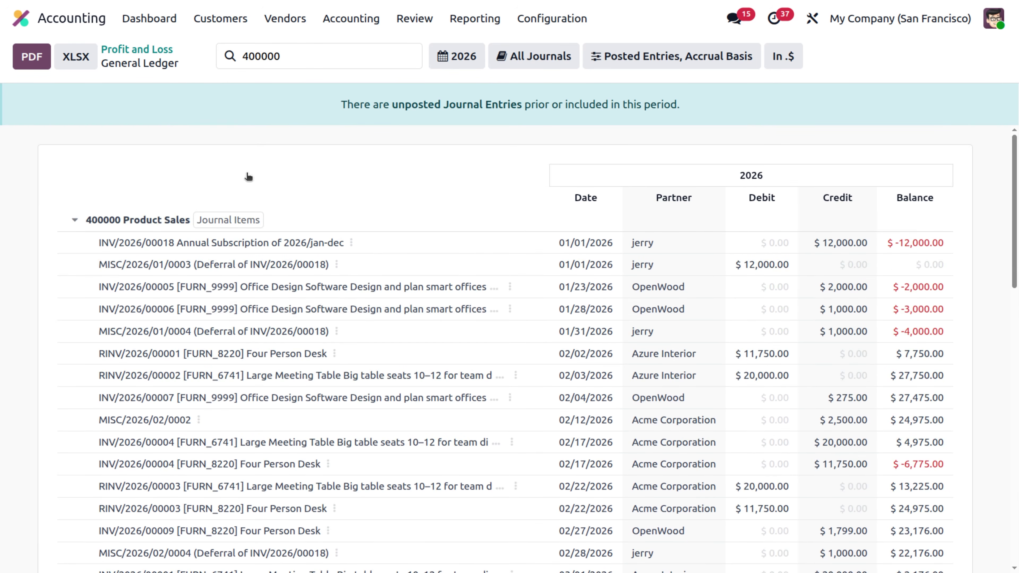
pyautogui.scroll(-8, 301, 386)
pyautogui.scroll(-5, 300, 386)
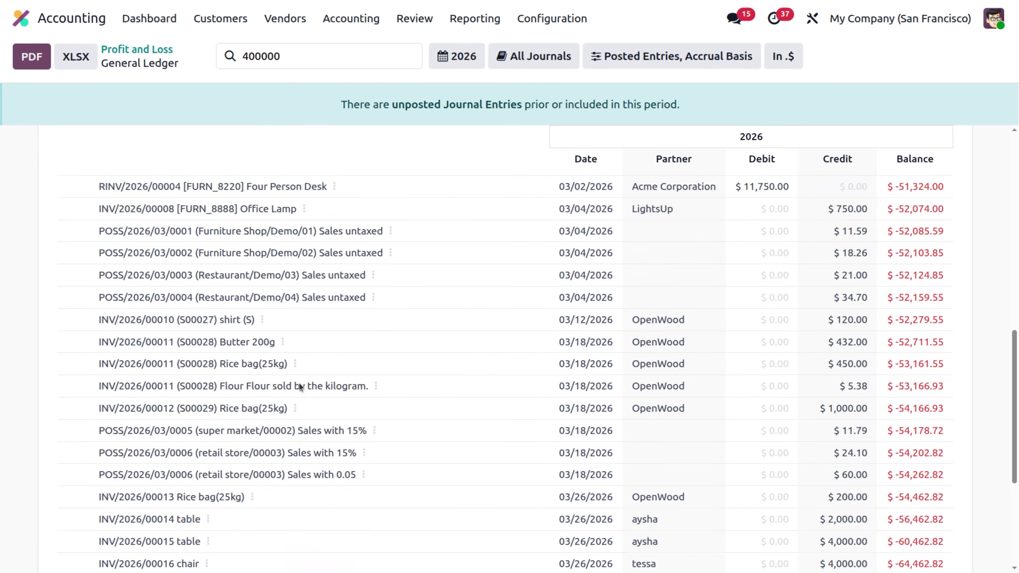
pyautogui.scroll(-3, 300, 387)
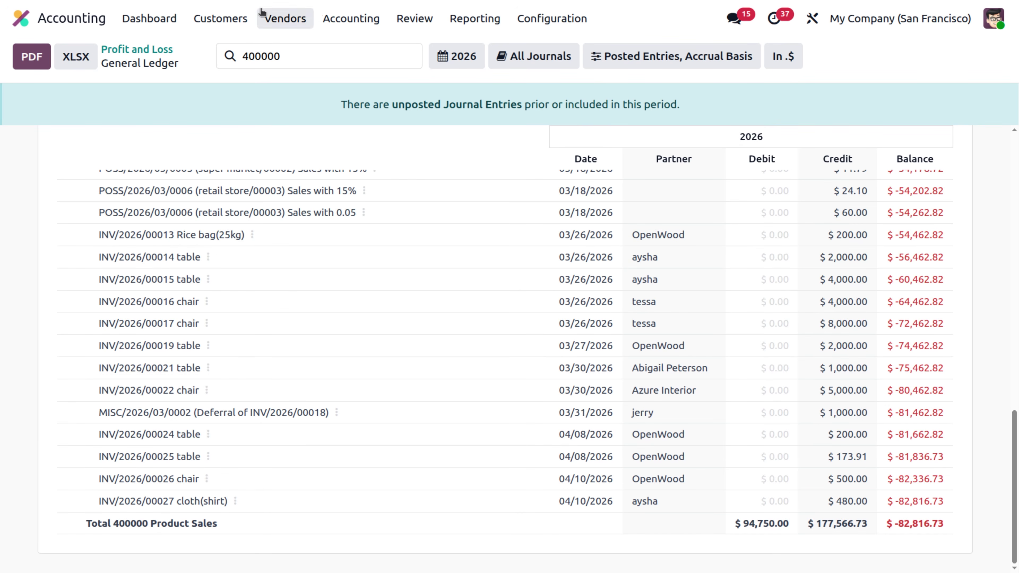
pyautogui.click(122, 48)
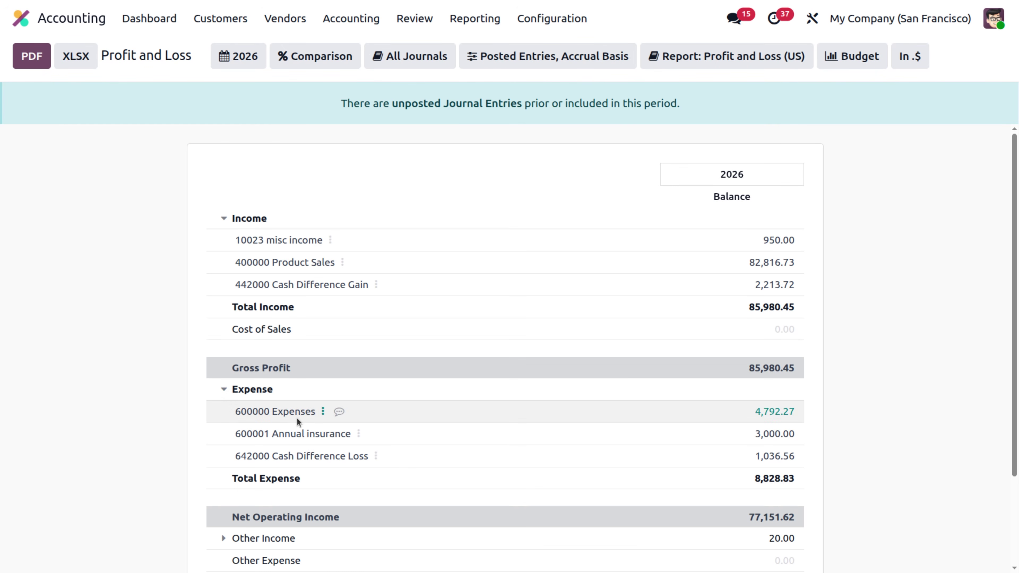
# Step: Open the General Ledger for account 600000 Expenses, review its entries, and return to the Profit and Loss report
pyautogui.click(318, 410)
pyautogui.click(379, 425)
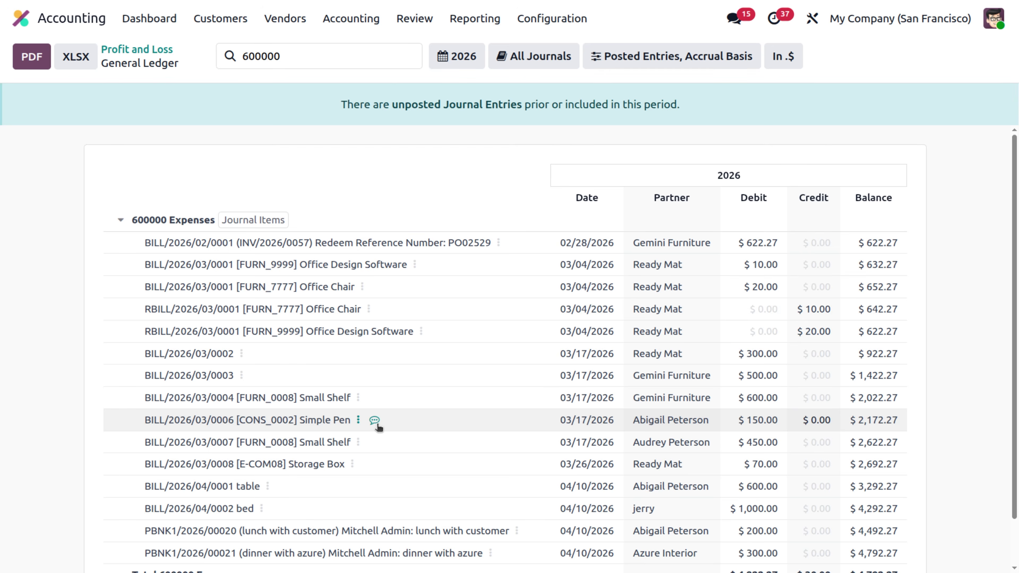
pyautogui.scroll(-2, 377, 426)
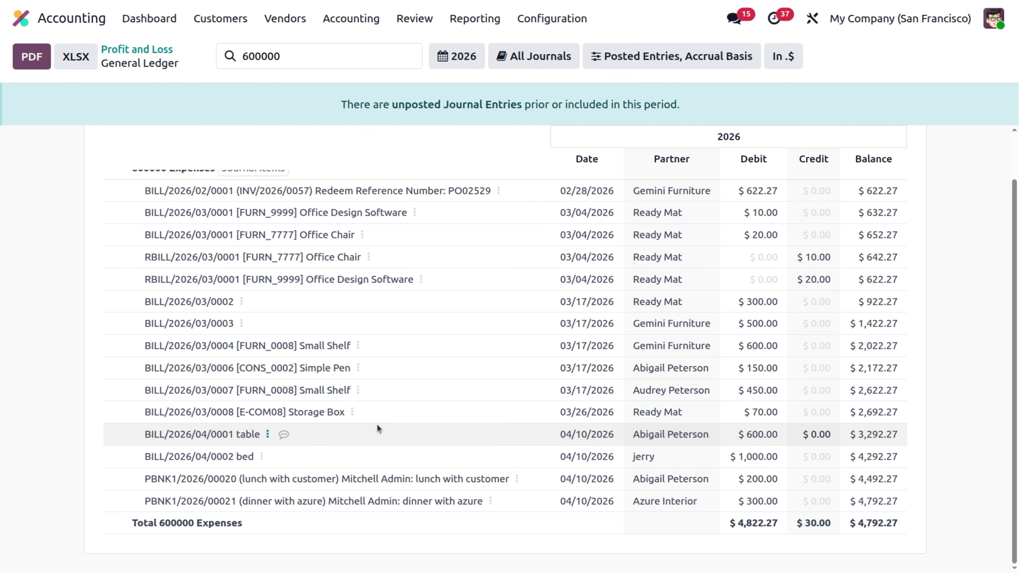
pyautogui.click(125, 50)
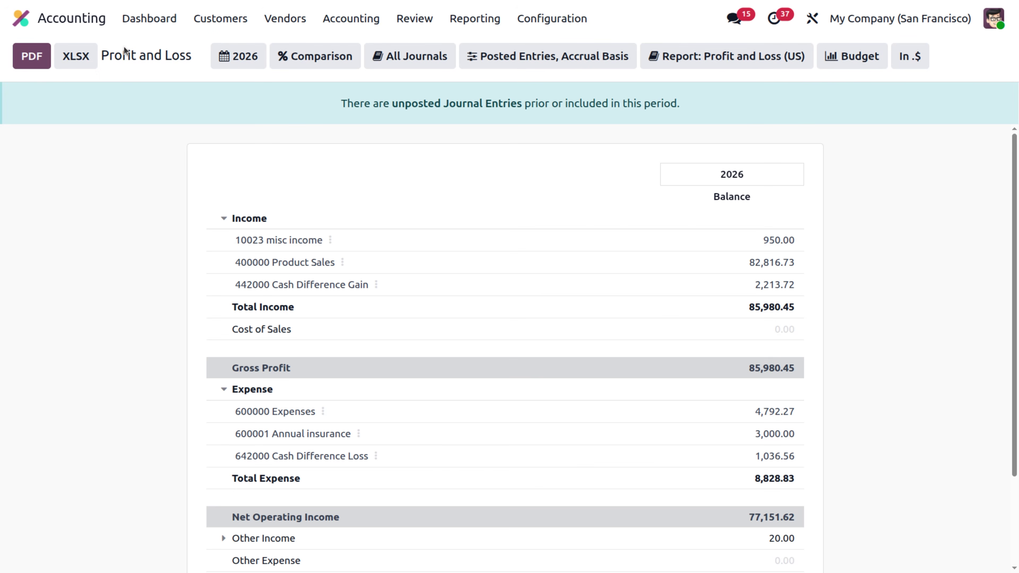
# Step: Open the Cash Flow Statement and review its operating, investing, financing and unclassified cash flows for Mar 2026
pyautogui.click(560, 22)
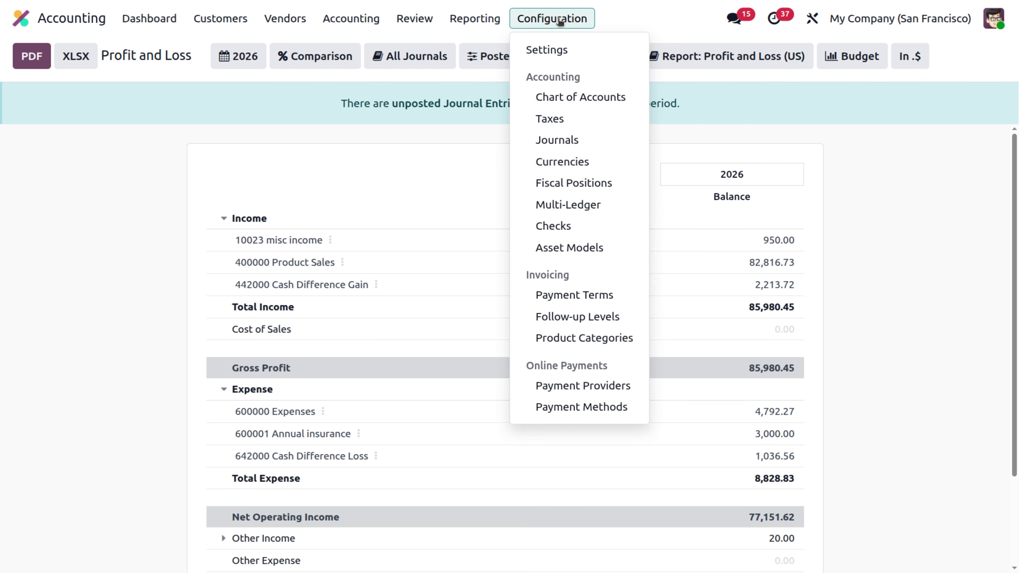
pyautogui.moveTo(489, 20)
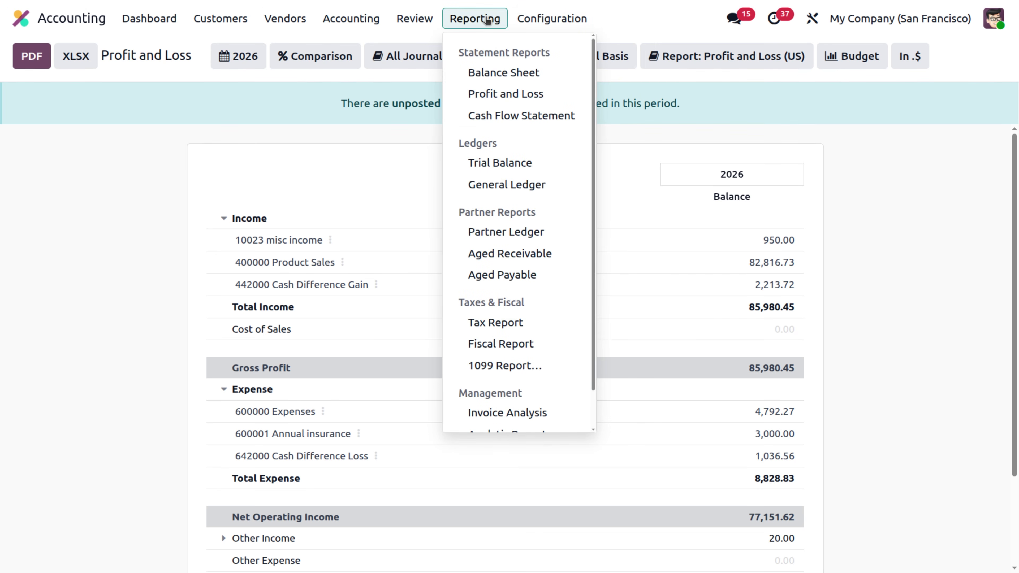
pyautogui.click(513, 114)
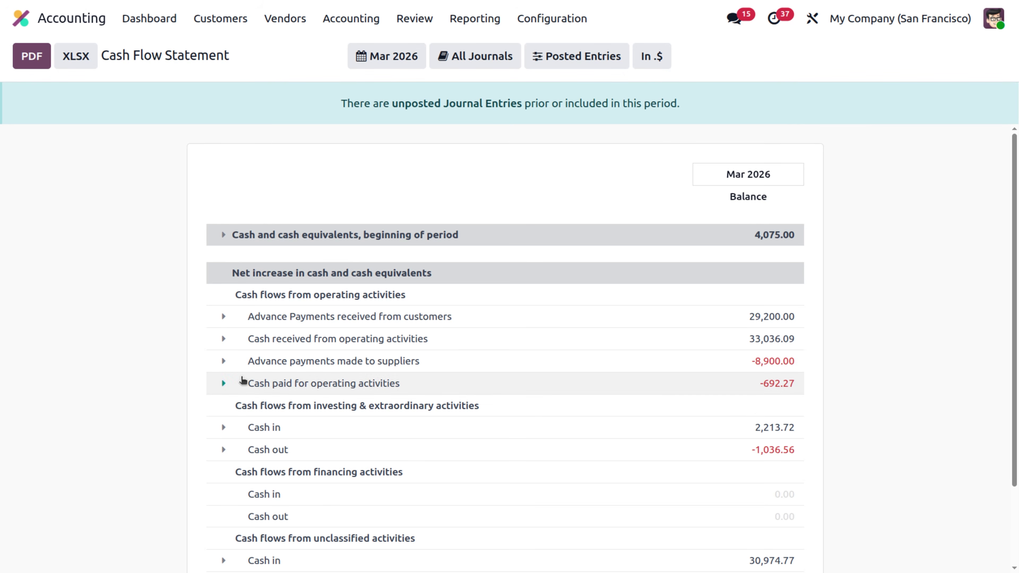
pyautogui.scroll(-2, 242, 379)
pyautogui.scroll(2, 243, 380)
# Step: Open the full General Ledger report for 2026 and examine the entries from Petty cash through Outstanding Payments
pyautogui.click(484, 17)
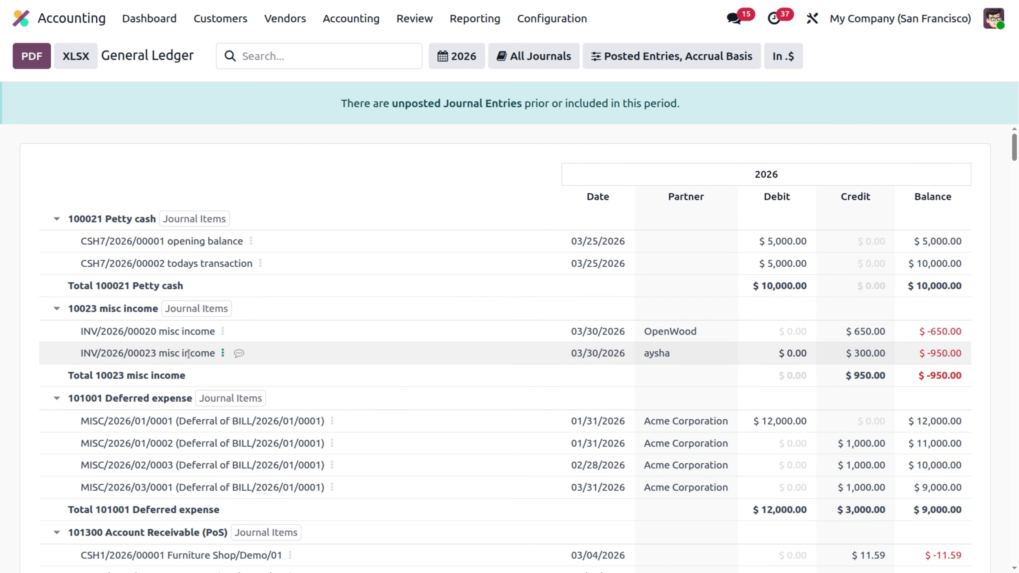
pyautogui.scroll(-5, 189, 353)
pyautogui.scroll(5, 189, 353)
pyautogui.scroll(-12, 189, 354)
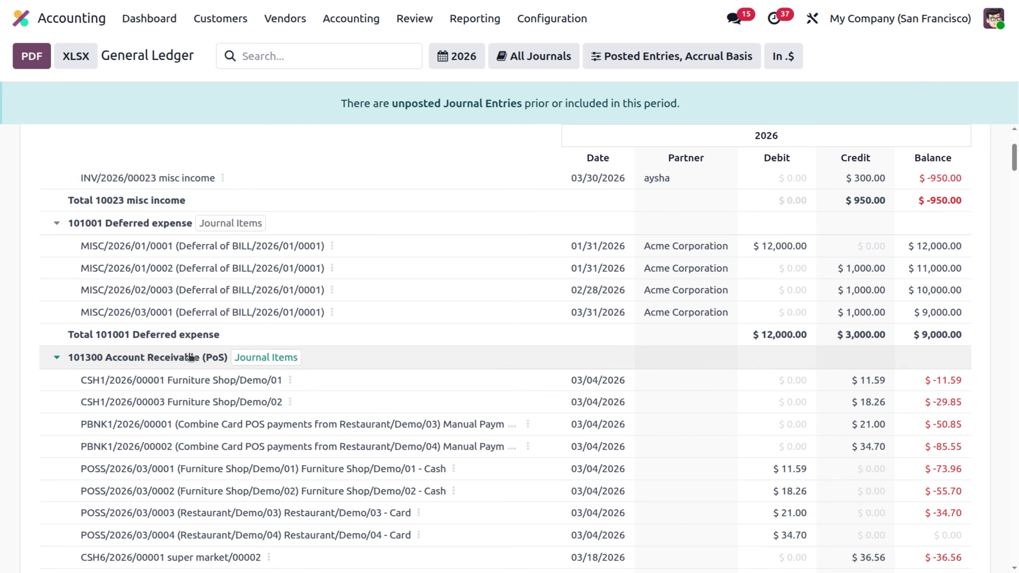
pyautogui.scroll(-20, 191, 357)
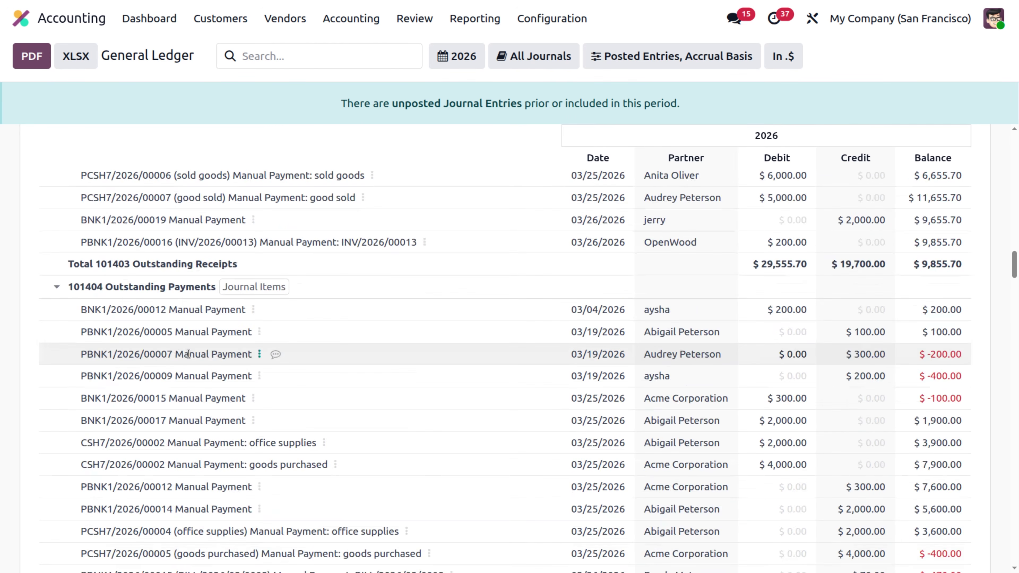
pyautogui.scroll(10, 189, 355)
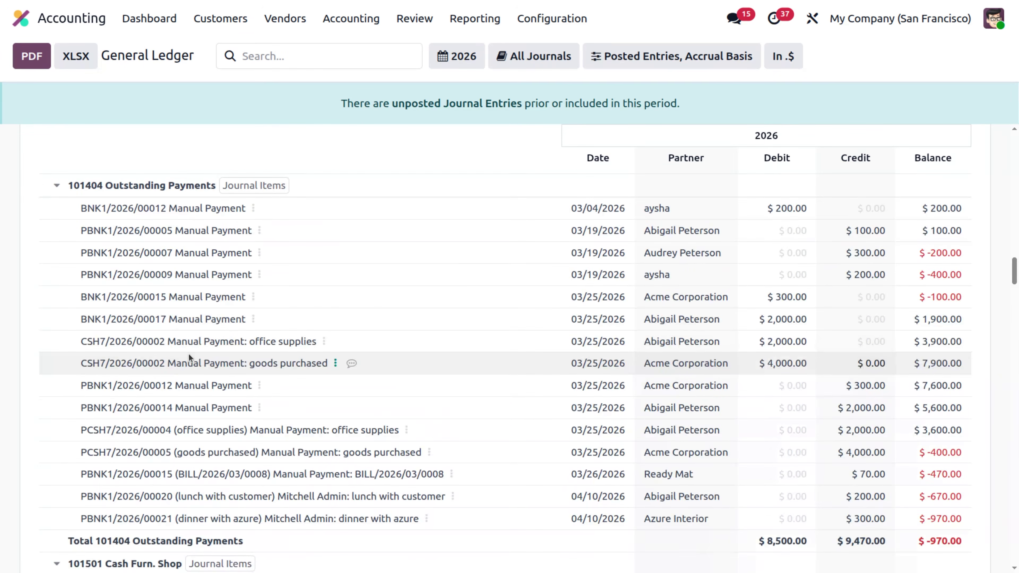
pyautogui.scroll(-3, 188, 354)
pyautogui.scroll(8, 188, 354)
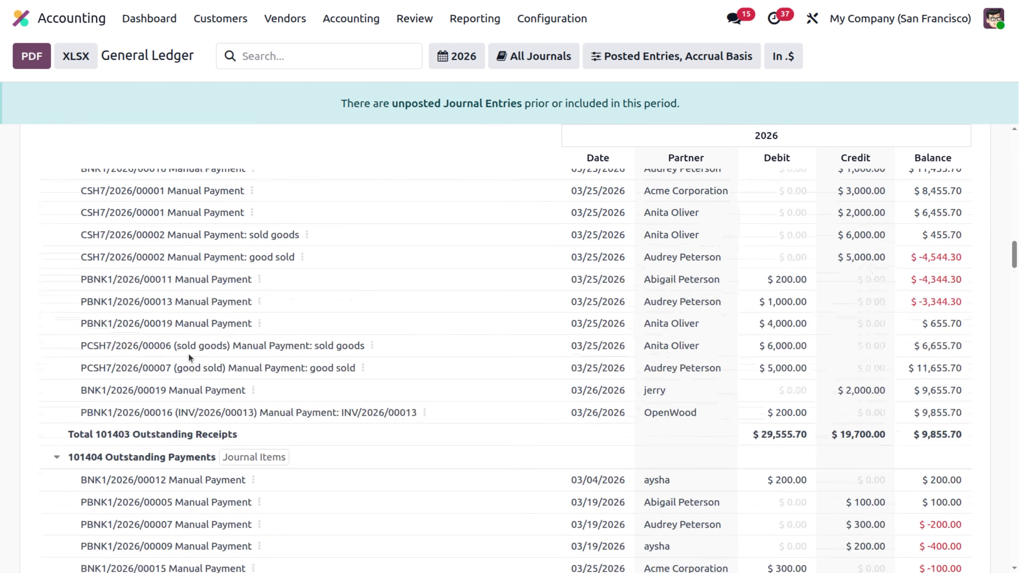
pyautogui.scroll(15, 188, 354)
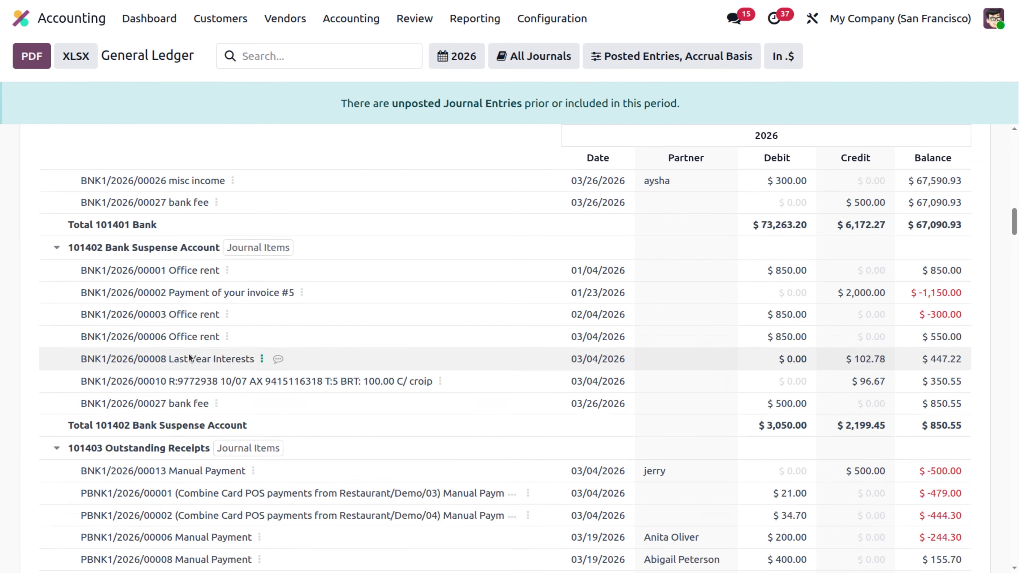
pyautogui.scroll(15, 189, 353)
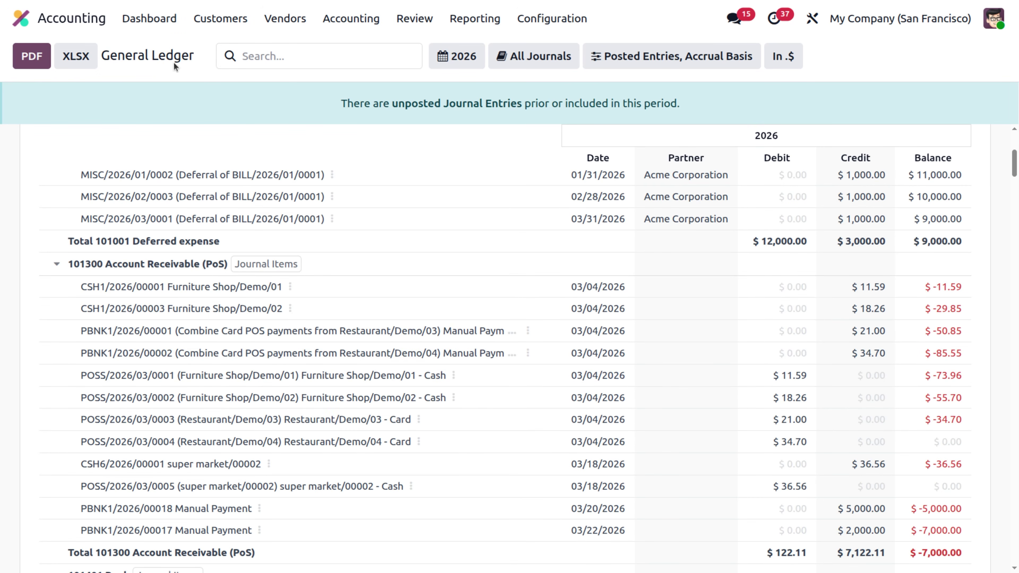
# Step: Examine the General Ledger accounts from Outstanding Receipts through Account Receivable, and return to the accounting dashboard
pyautogui.scroll(-20, 219, 265)
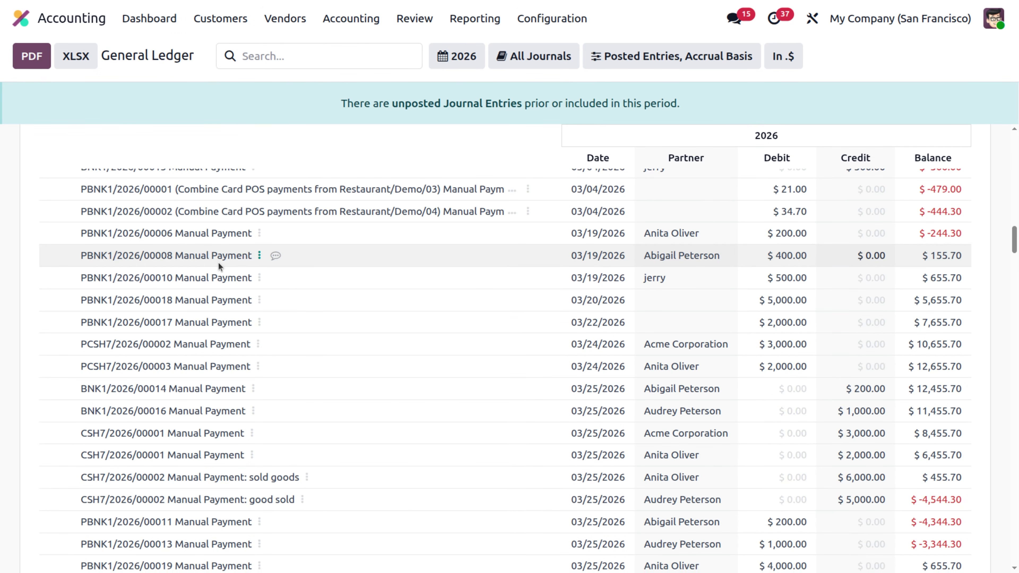
pyautogui.scroll(-15, 218, 262)
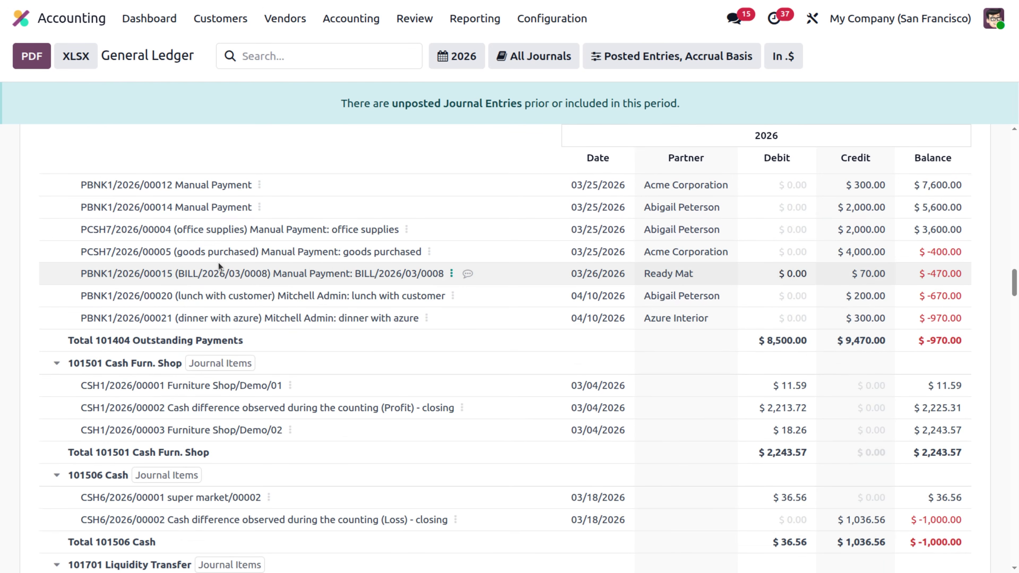
pyautogui.scroll(-8, 218, 262)
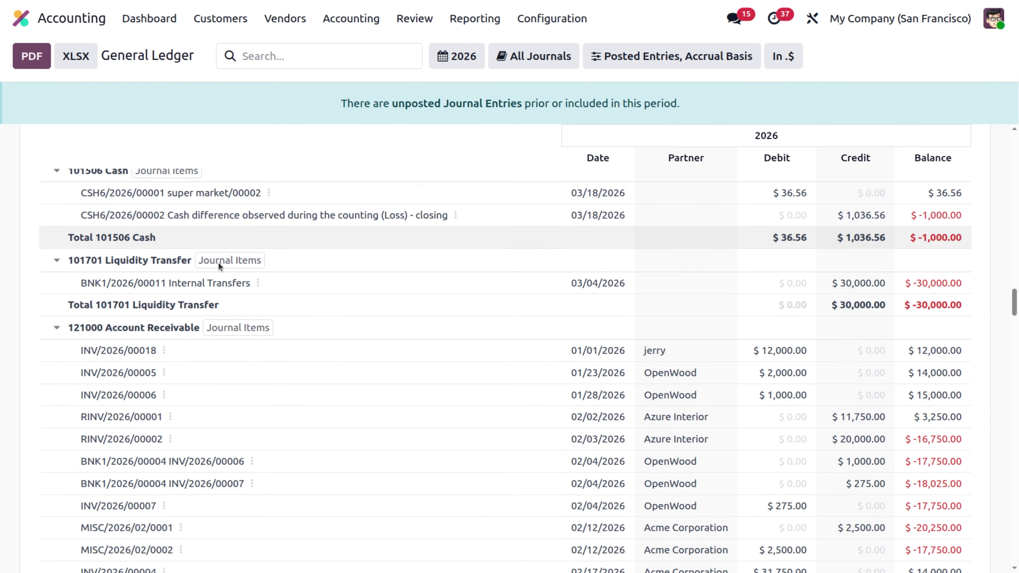
pyautogui.scroll(-3, 218, 262)
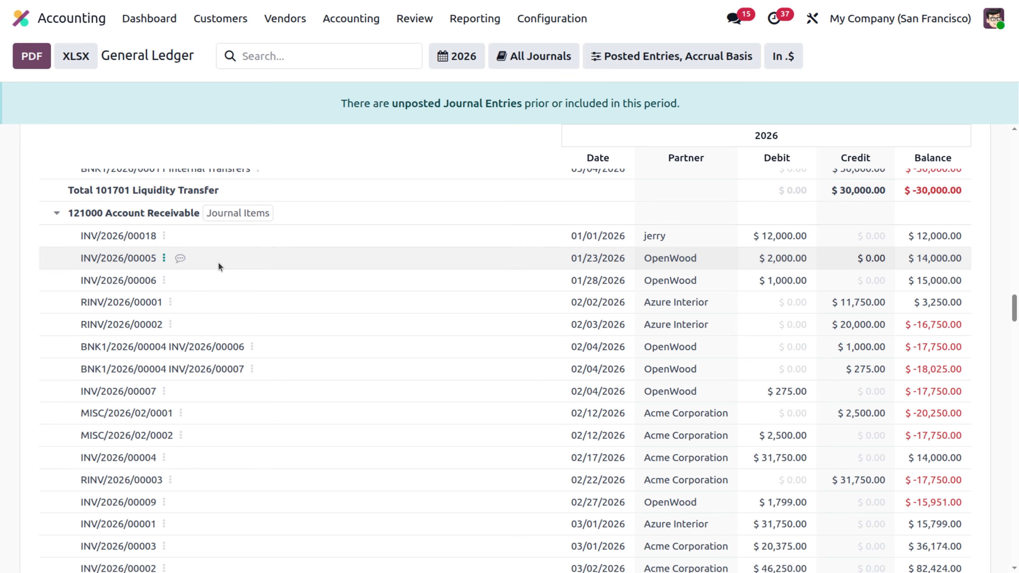
pyautogui.scroll(8, 218, 262)
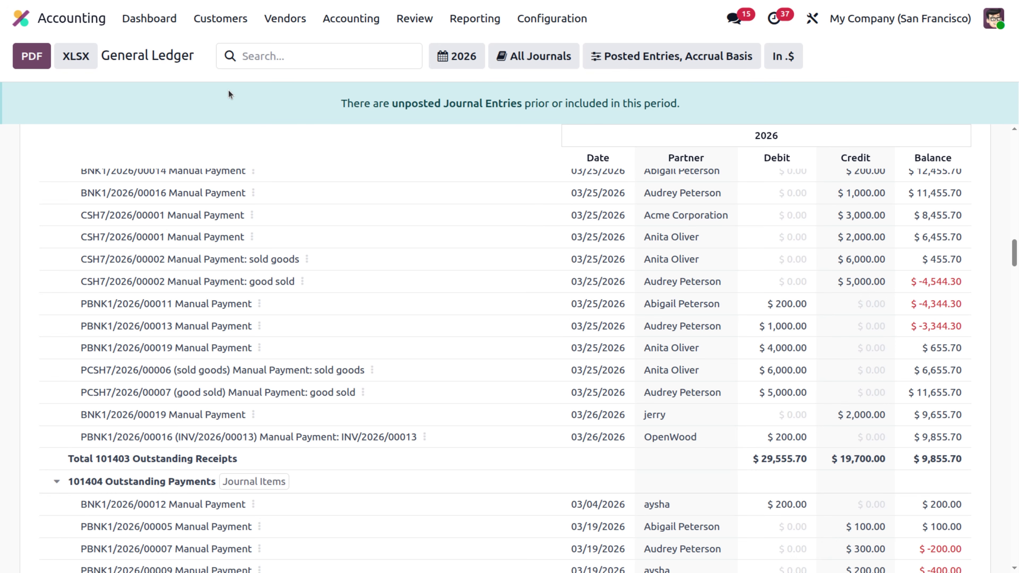
pyautogui.click(170, 17)
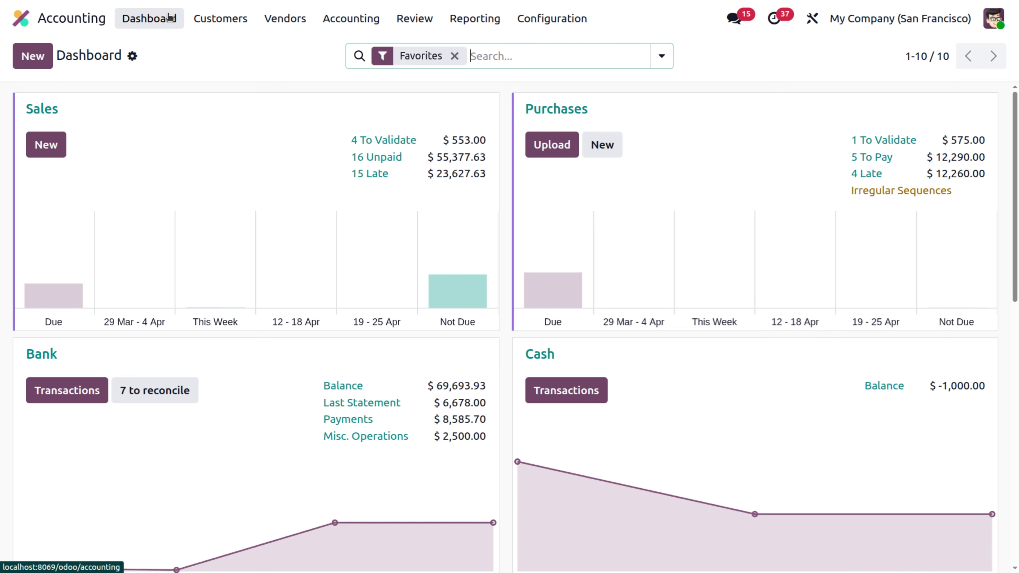